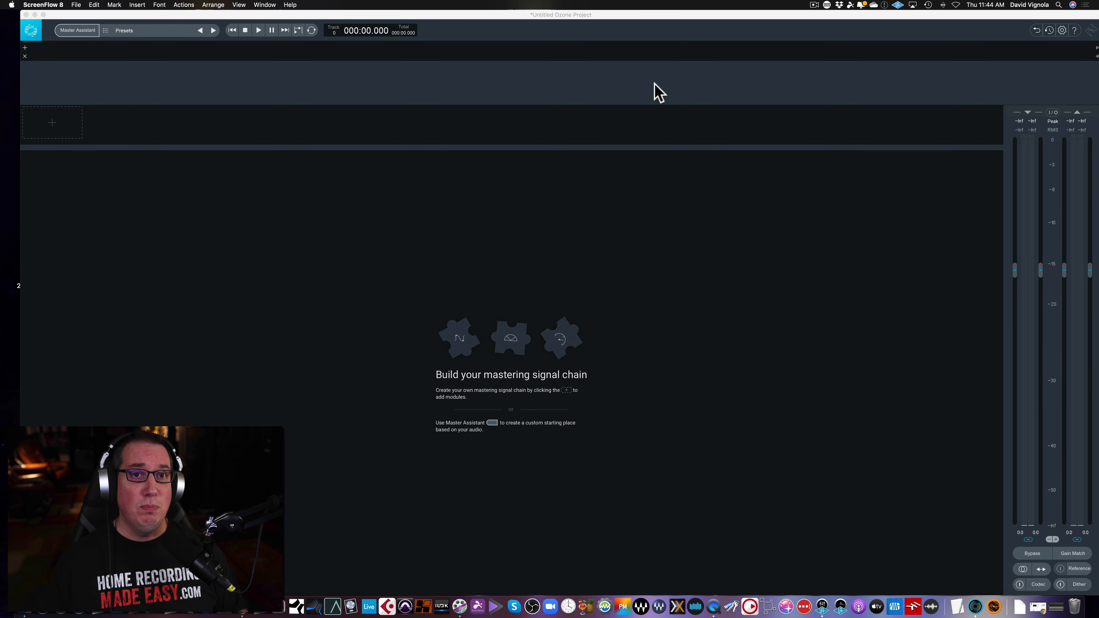
- Switch to iZotope Ozone 9 and import the audio file I'm Alright.mp3 from the Desktop into the untitled project
{"action": "left_click", "coordinate": [620, 13]}
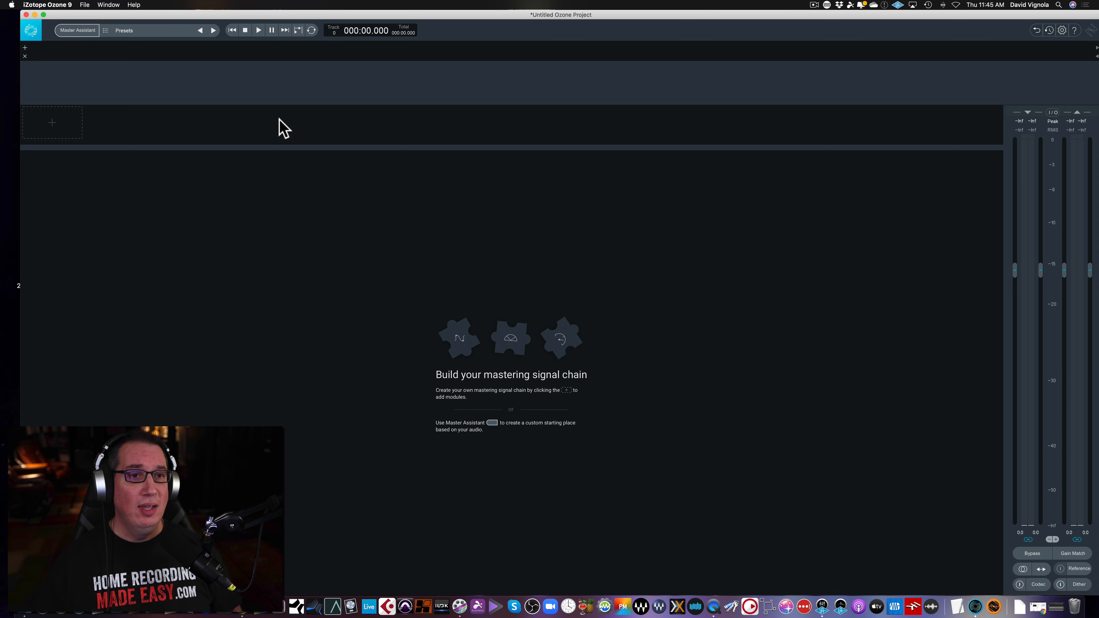
{"action": "left_click", "coordinate": [85, 5]}
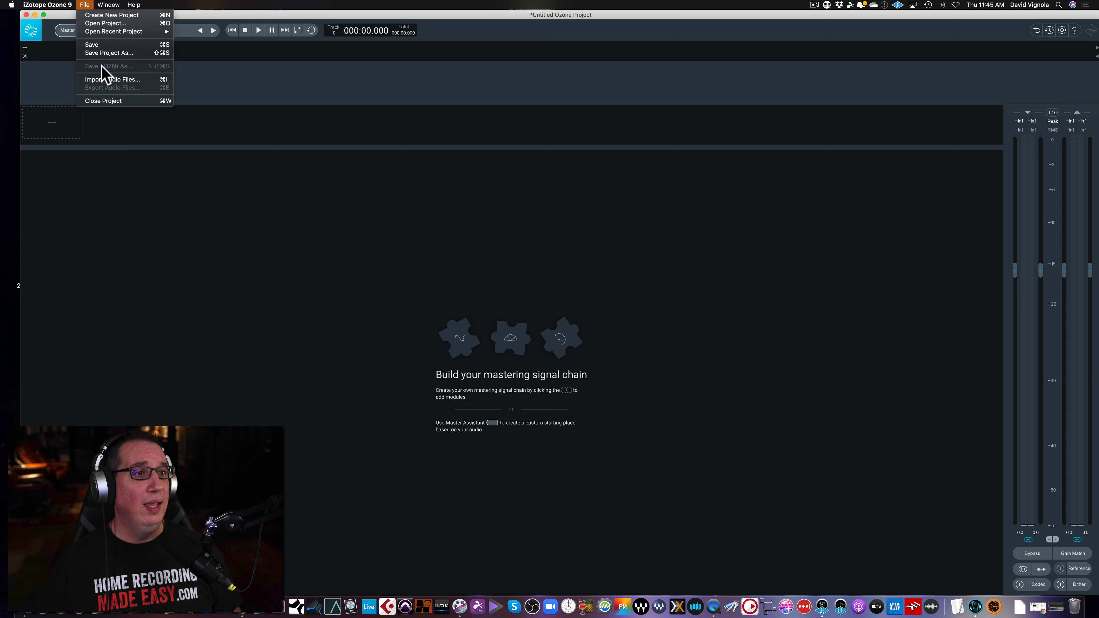
{"action": "left_click", "coordinate": [102, 78]}
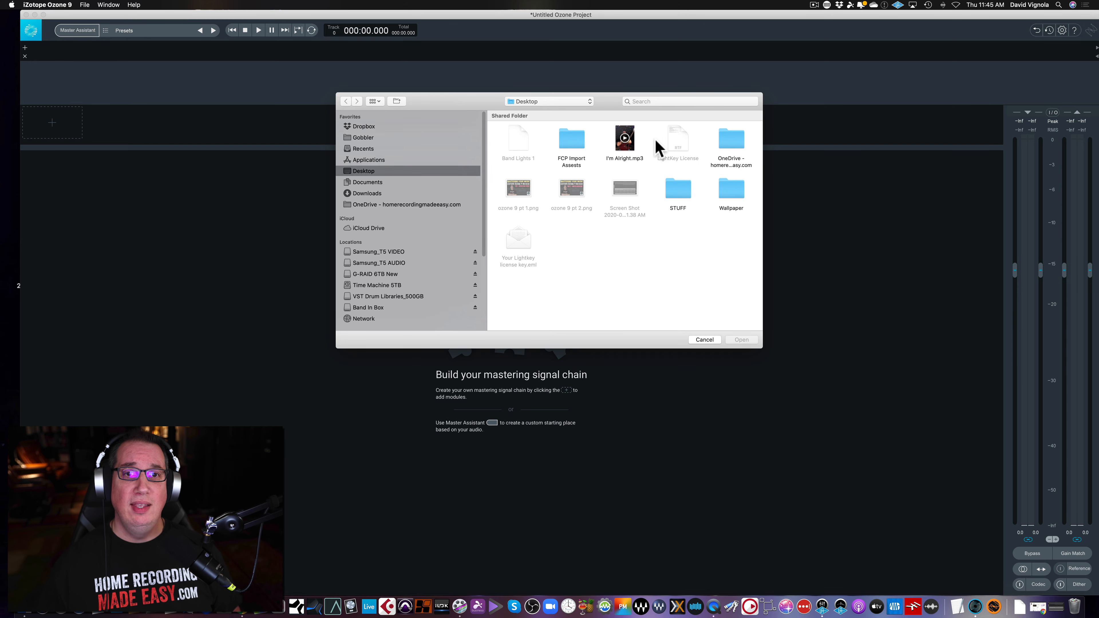
{"action": "left_click", "coordinate": [625, 152]}
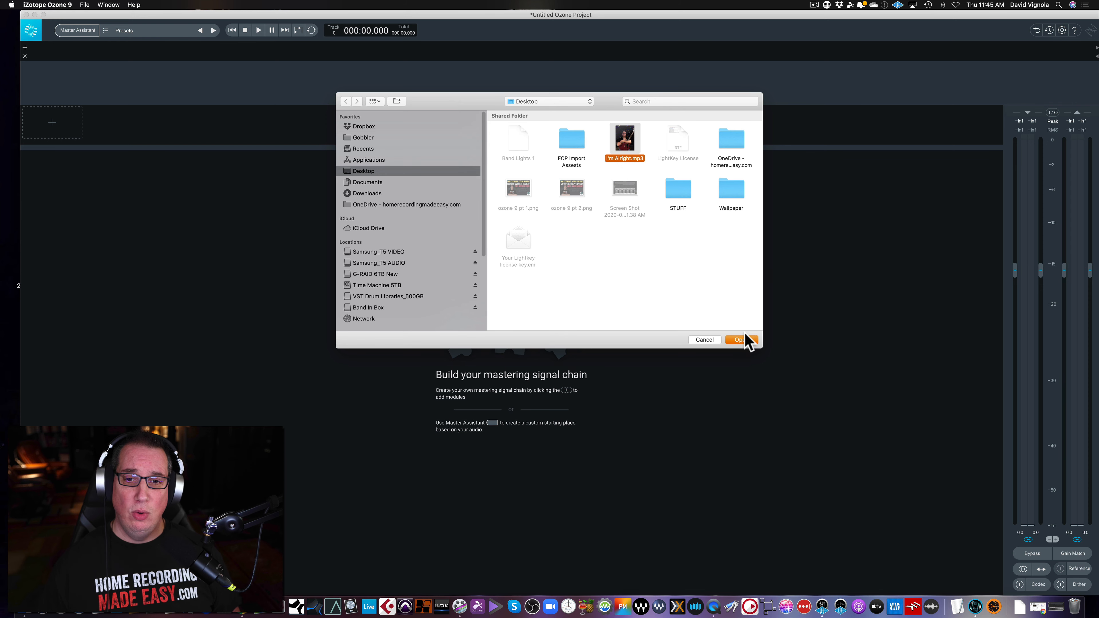
{"action": "left_click", "coordinate": [745, 340]}
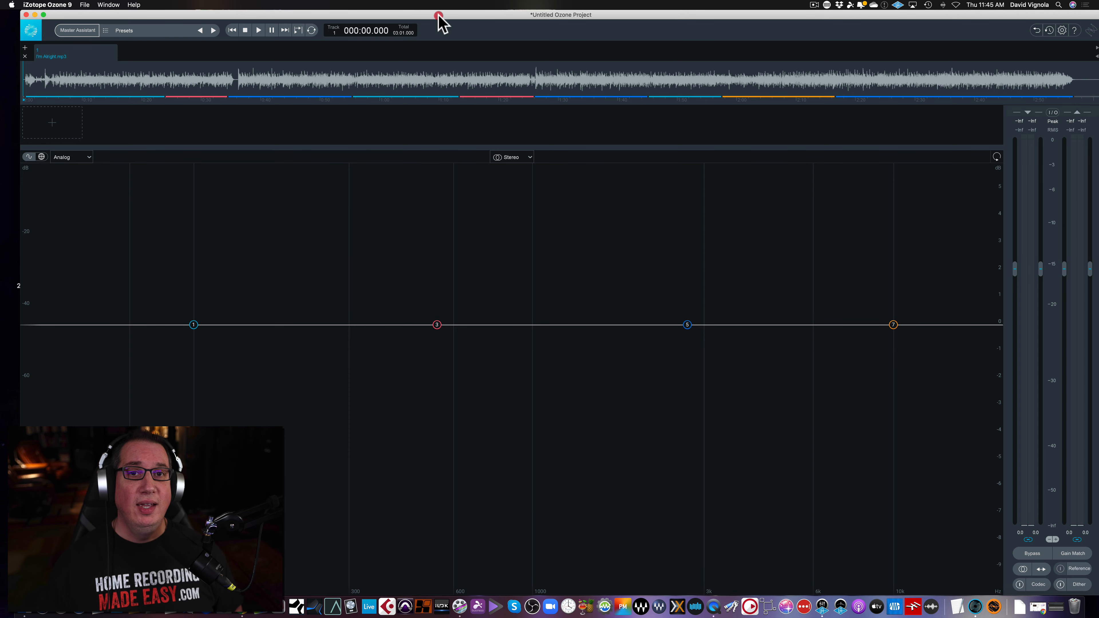
{"action": "left_click_drag", "start_coordinate": [439, 14], "coordinate": [440, 14]}
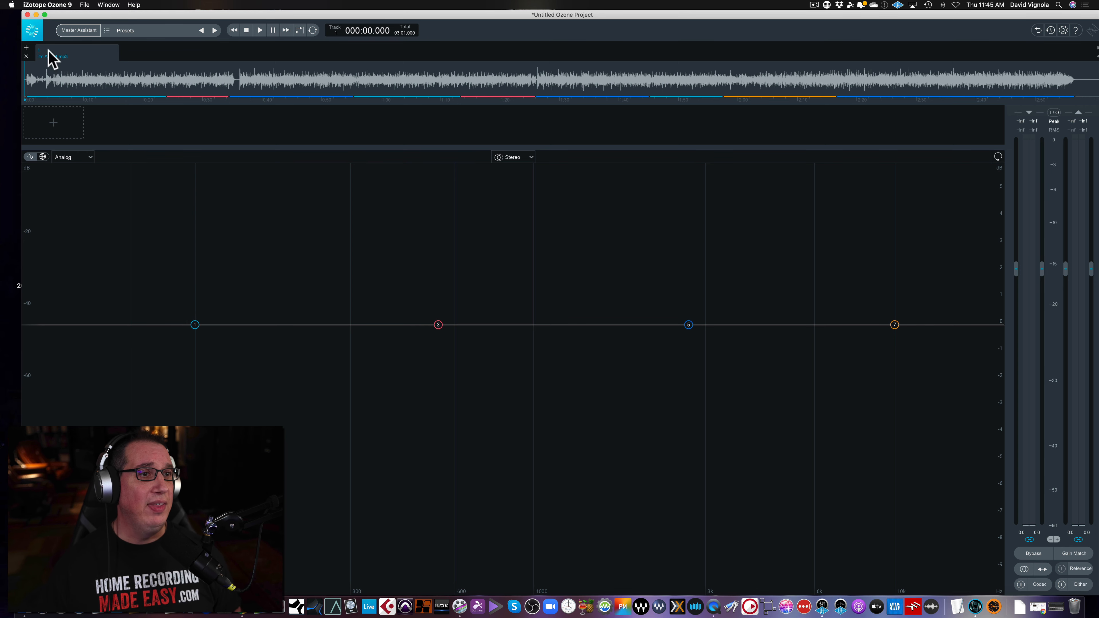
- Audition the imported song from about 9.6 seconds in to hear the unmastered mix, and stop playback
{"action": "left_click", "coordinate": [69, 76]}
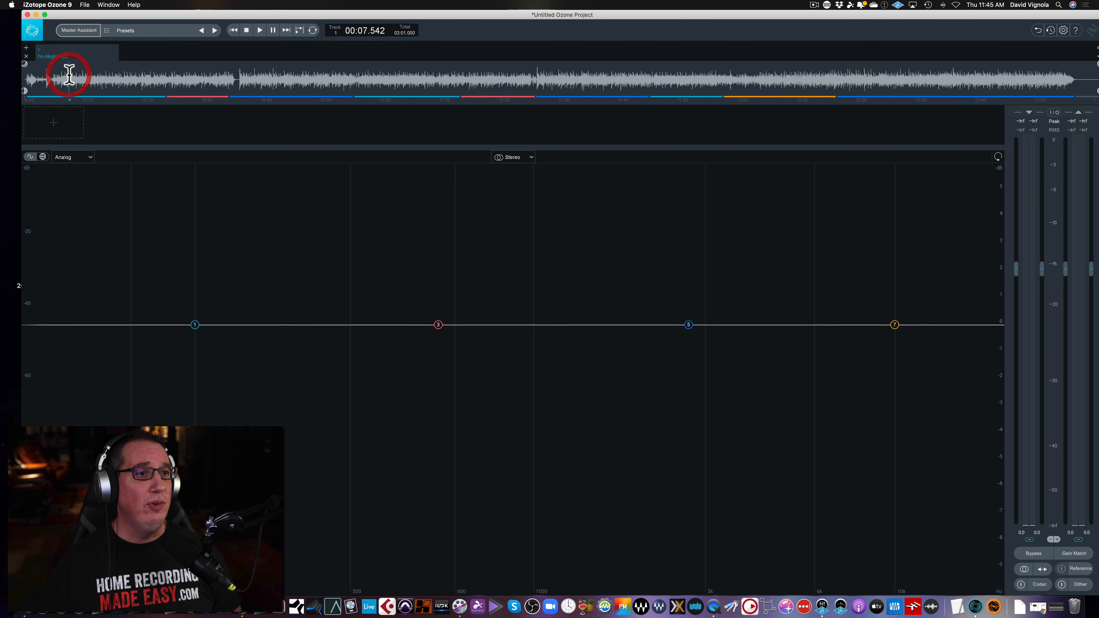
{"action": "left_click", "coordinate": [112, 75]}
{"action": "left_click", "coordinate": [171, 73]}
{"action": "left_click", "coordinate": [203, 72]}
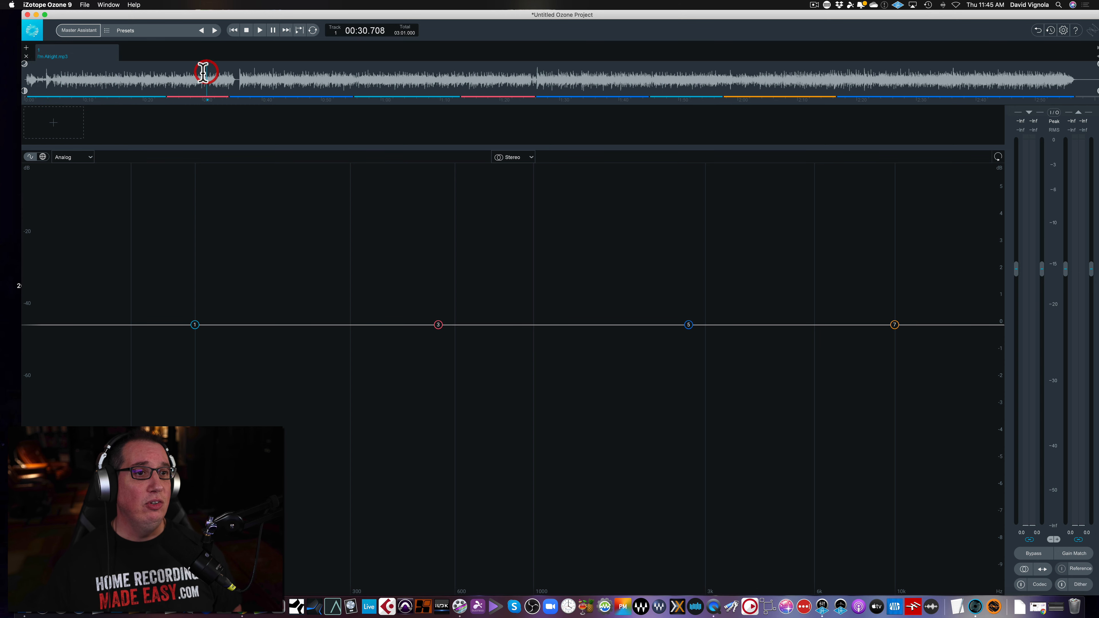
{"action": "left_click", "coordinate": [113, 72]}
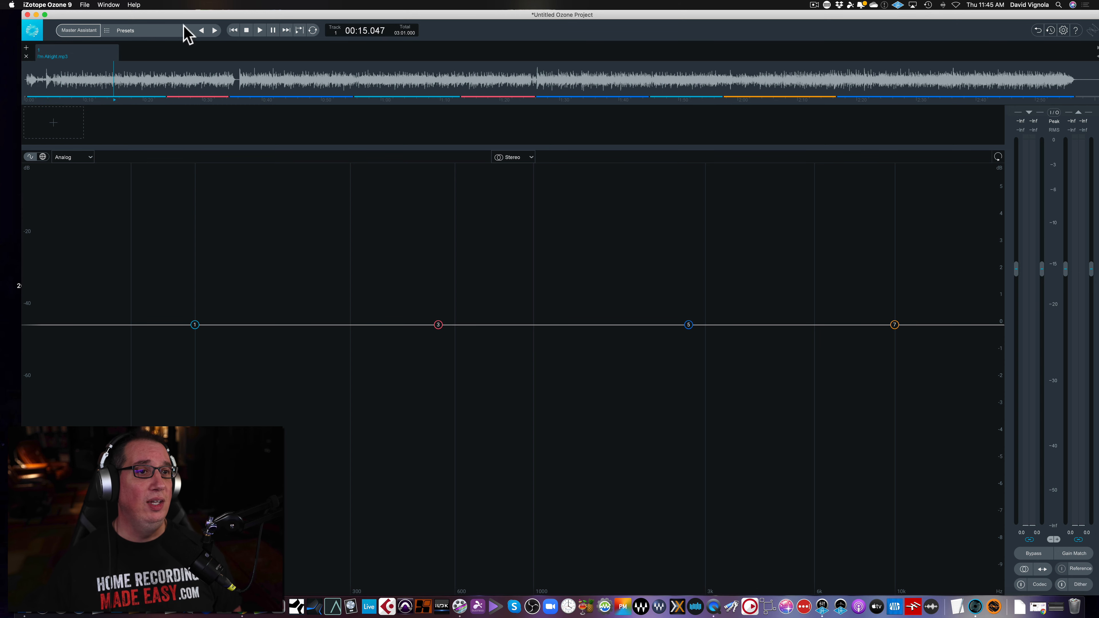
{"action": "left_click", "coordinate": [81, 78]}
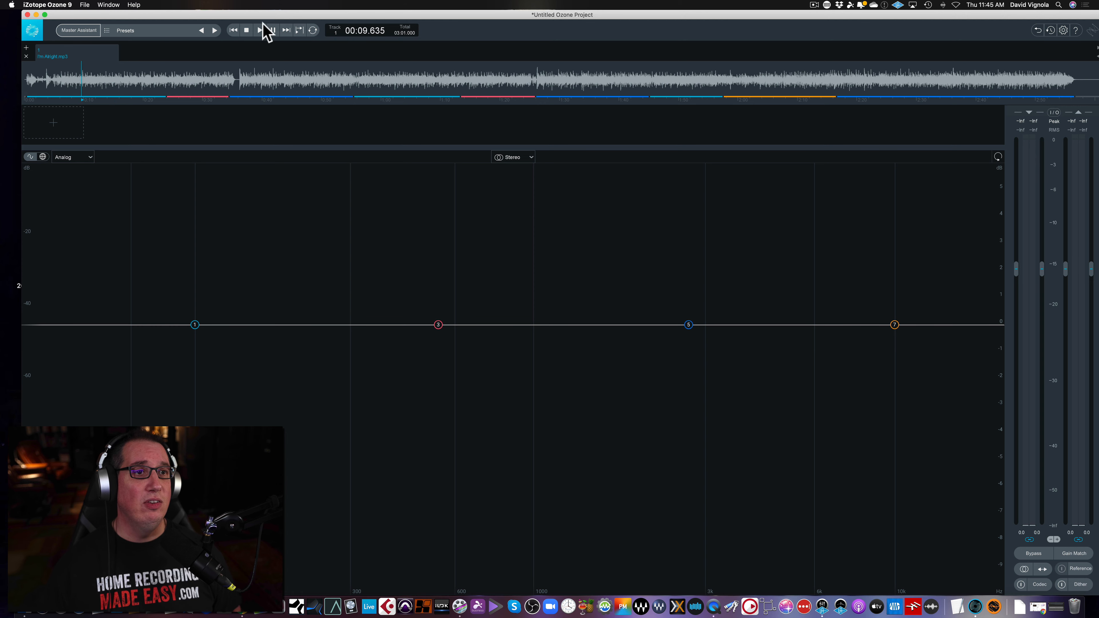
{"action": "left_click", "coordinate": [260, 31]}
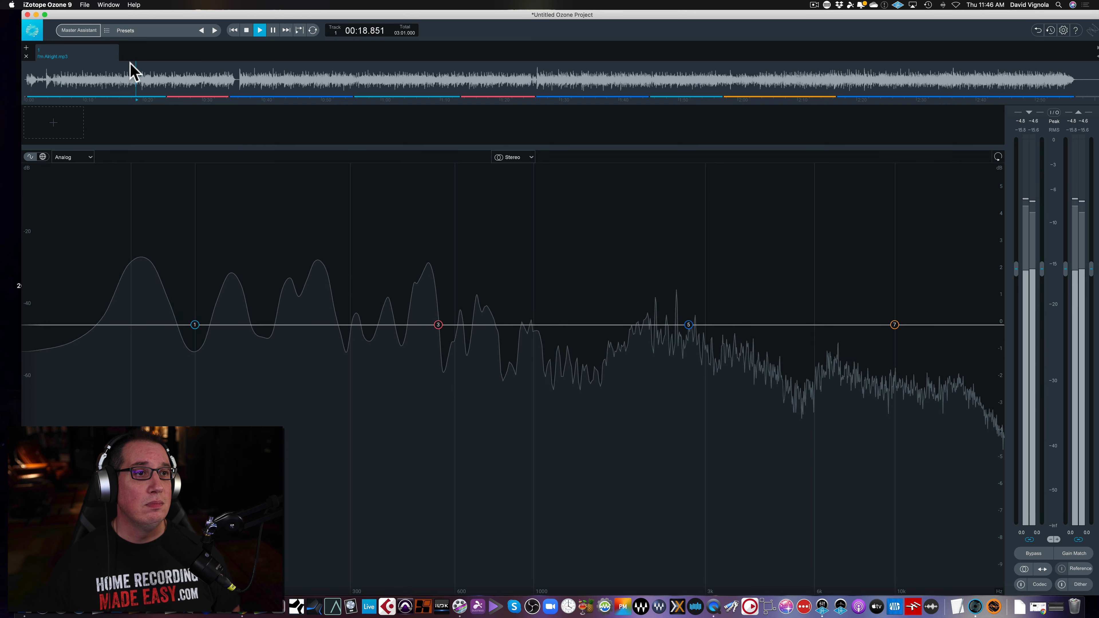
{"action": "key", "text": "space"}
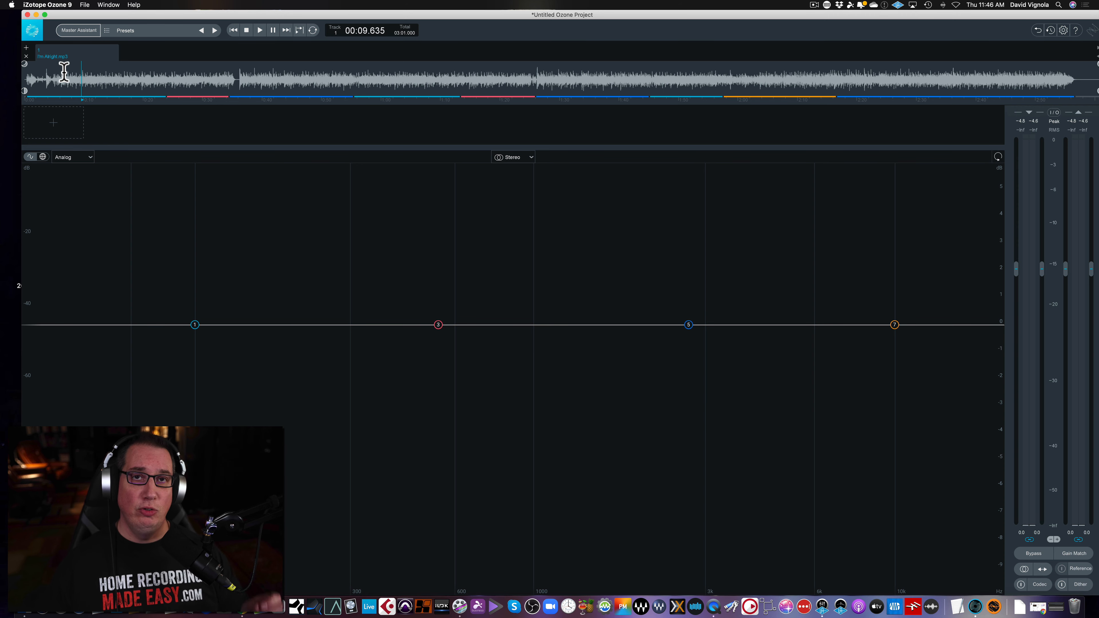
- Start Master Assistant and choose Modern rather than Vintage modules for the processing chain
{"action": "left_click", "coordinate": [79, 31]}
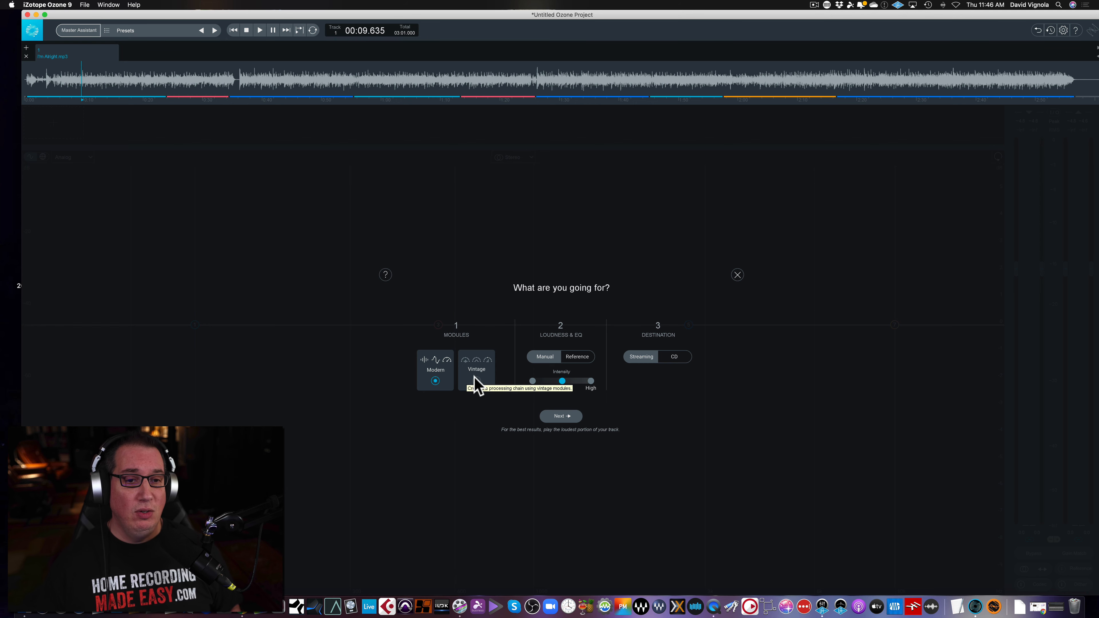
{"action": "left_click", "coordinate": [476, 381]}
{"action": "left_click", "coordinate": [435, 380]}
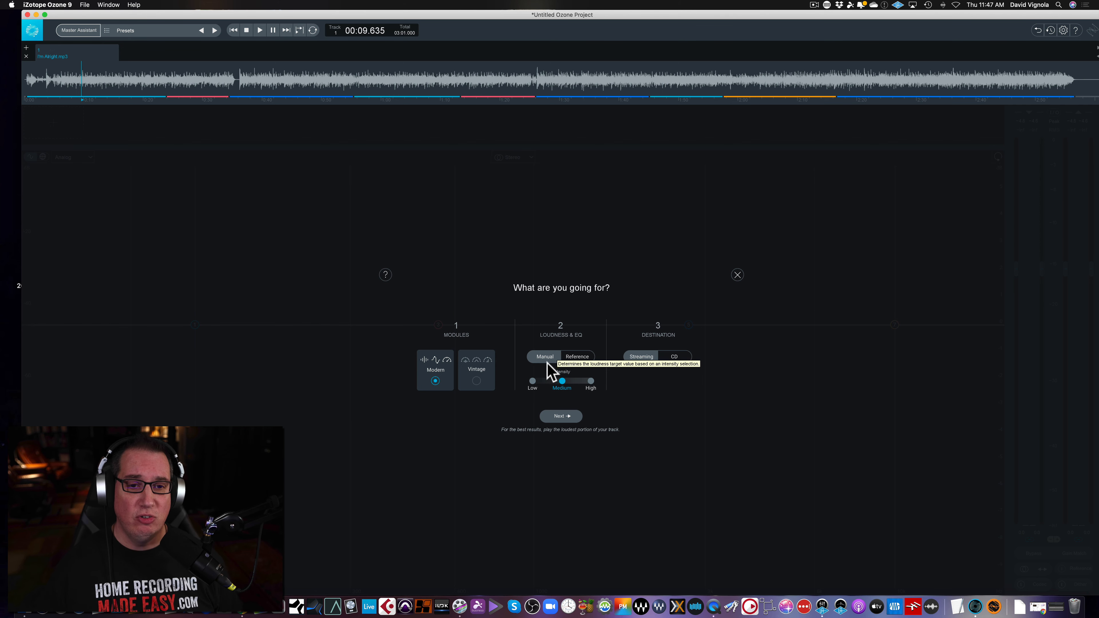
- Set Master Assistant's loudness and EQ target to Manual with Medium intensity
{"action": "left_click", "coordinate": [571, 358]}
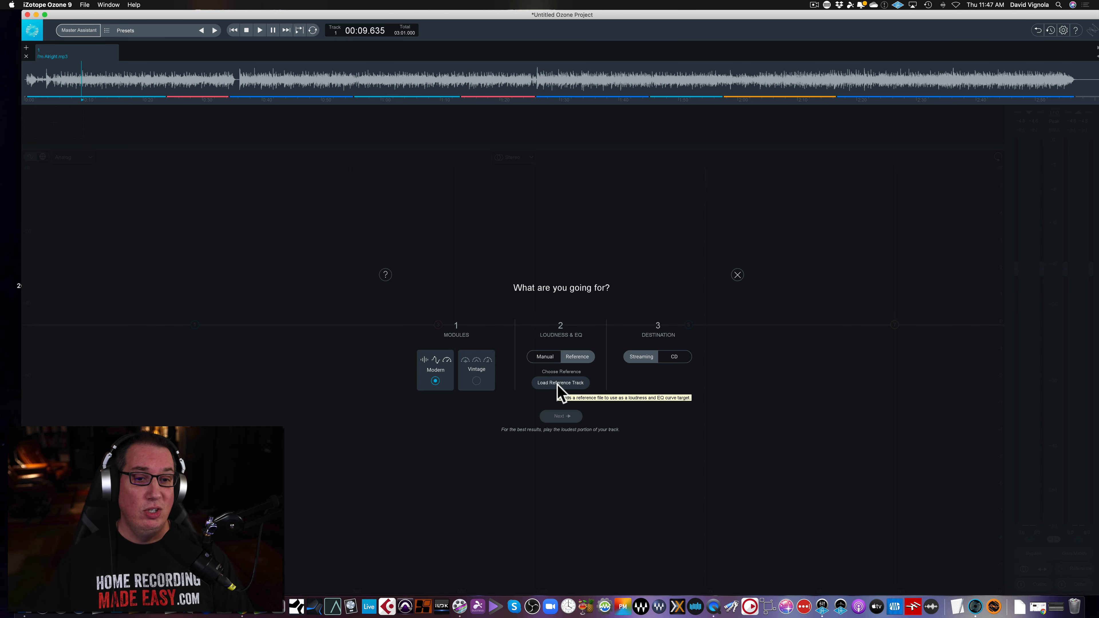
{"action": "left_click", "coordinate": [546, 358]}
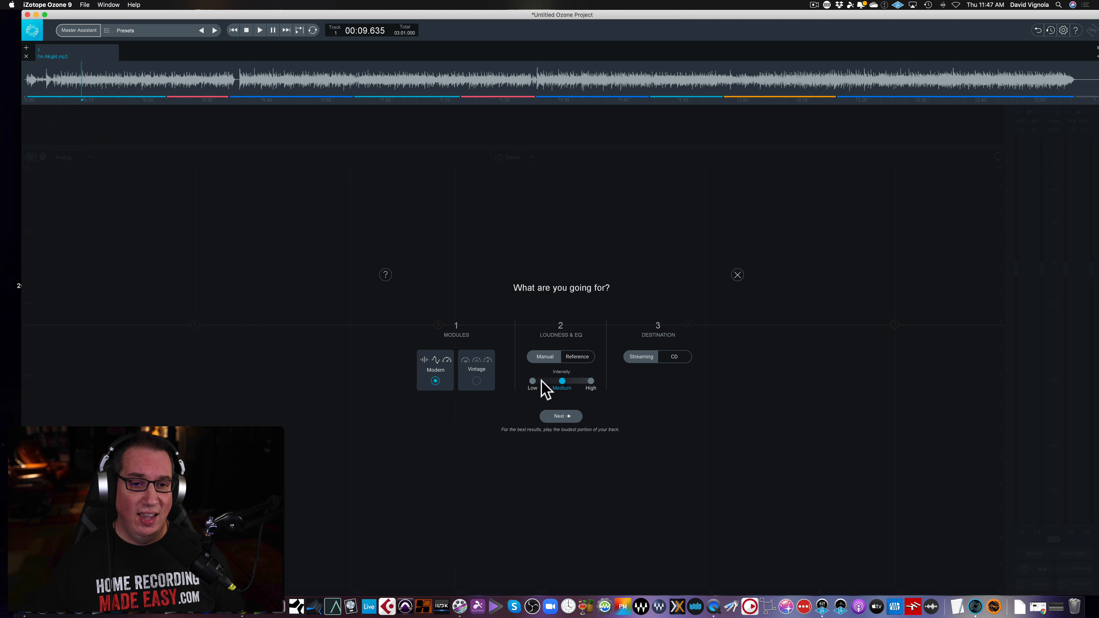
{"action": "left_click", "coordinate": [533, 380]}
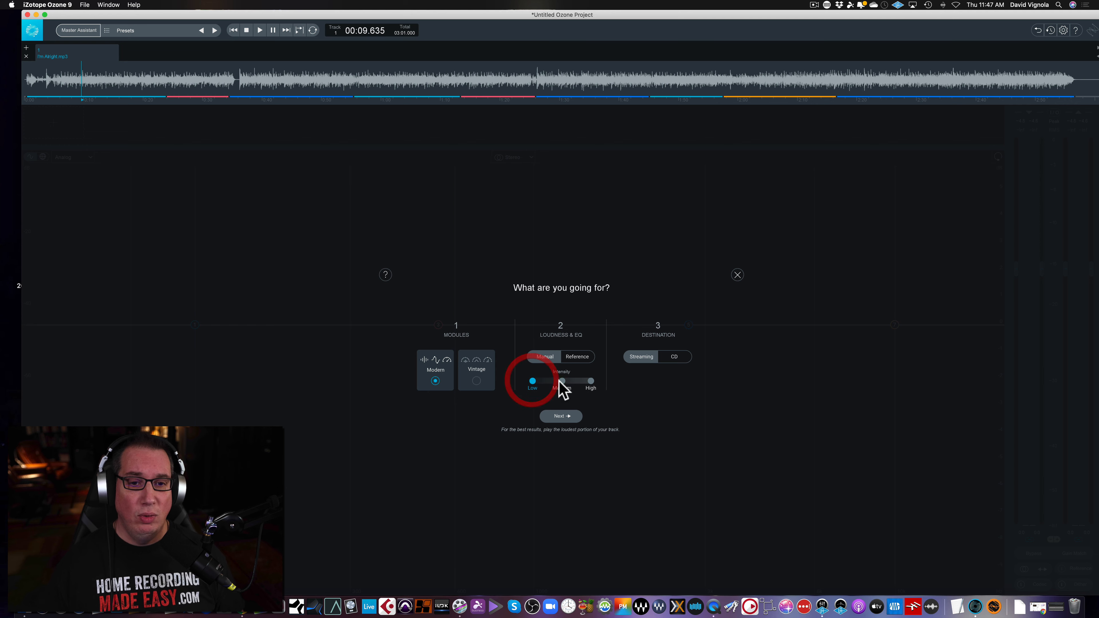
{"action": "left_click", "coordinate": [591, 380]}
{"action": "left_click", "coordinate": [562, 381]}
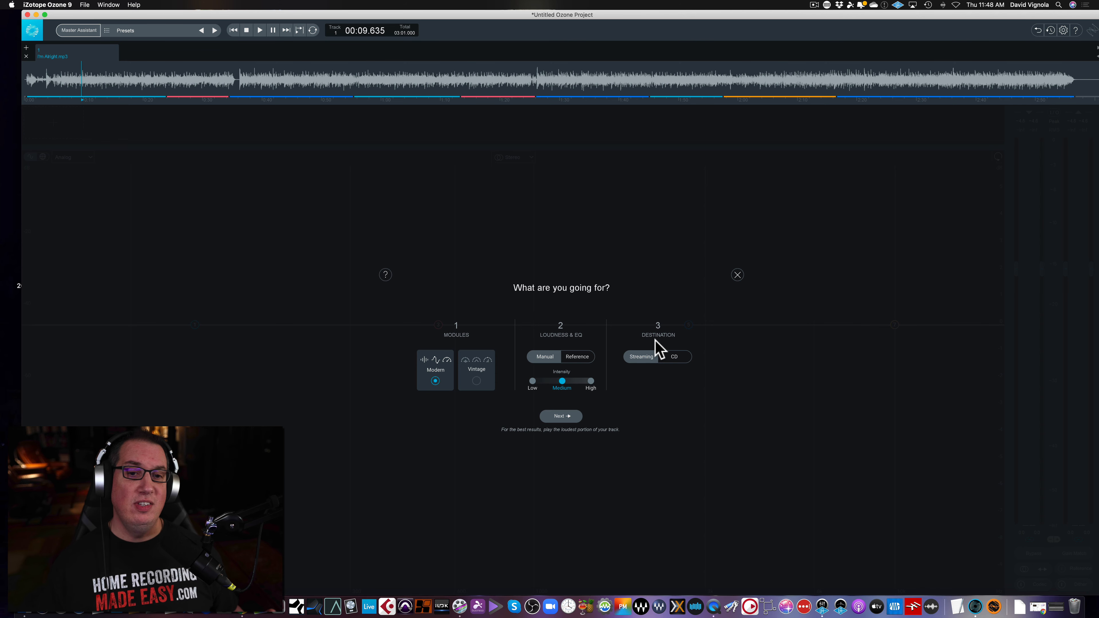
- Compare the CD and Streaming destinations and set Master Assistant's destination to Streaming
{"action": "left_click", "coordinate": [641, 357]}
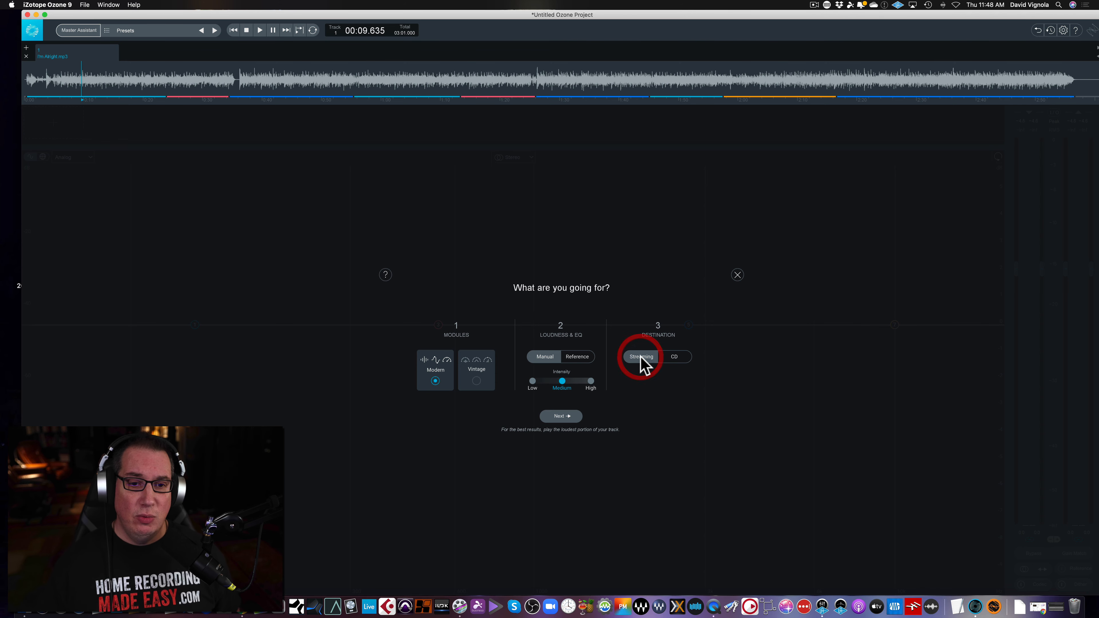
{"action": "left_click", "coordinate": [669, 357]}
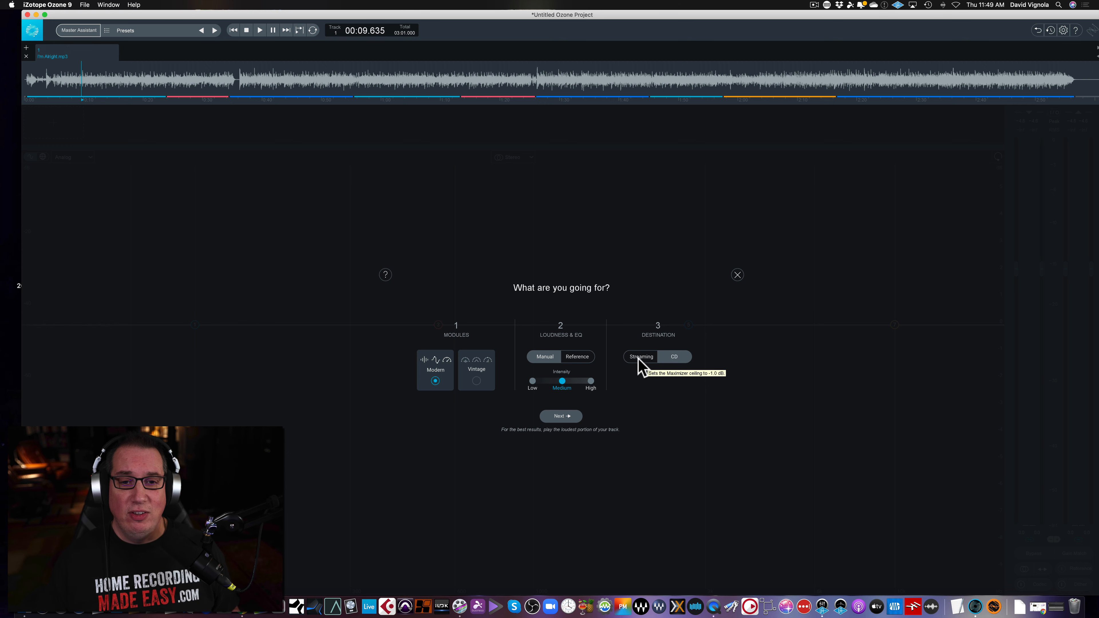
{"action": "left_click", "coordinate": [640, 360]}
{"action": "left_click", "coordinate": [666, 358]}
{"action": "left_click", "coordinate": [640, 360]}
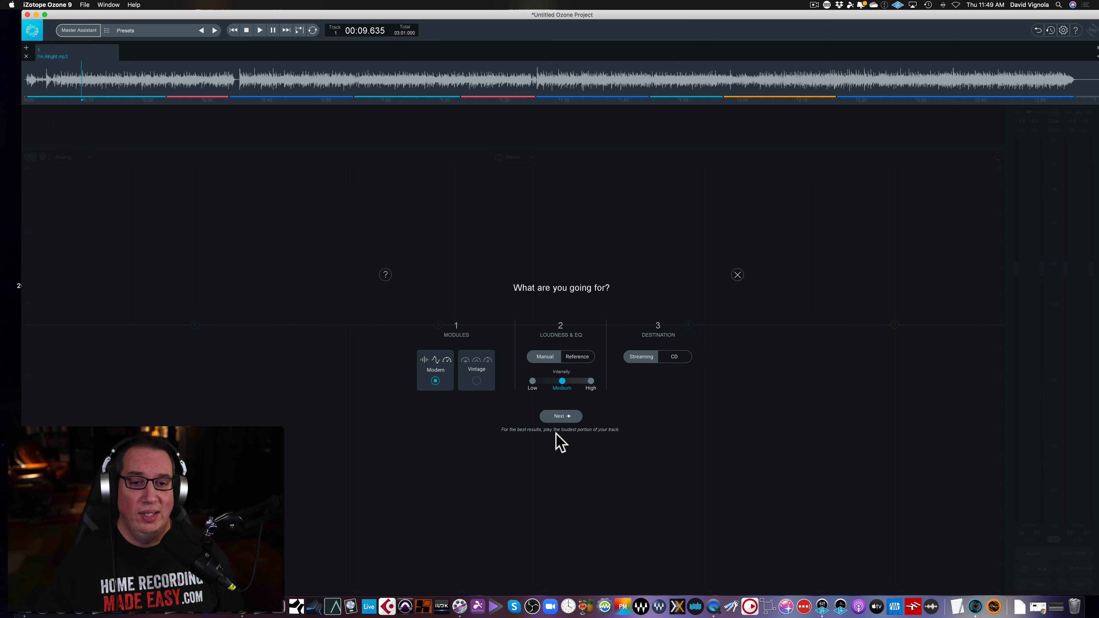
- Run Master Assistant's analysis by playing the loud section from about 2:18, stop playback when it completes, and accept the suggested chain
{"action": "left_click", "coordinate": [559, 416]}
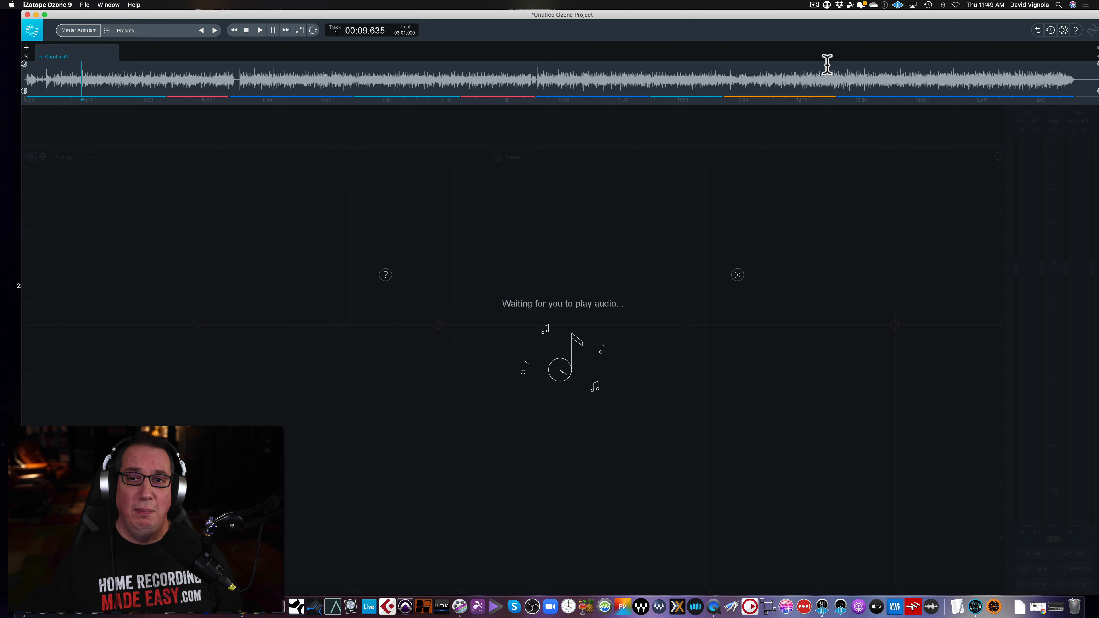
{"action": "left_click", "coordinate": [850, 73]}
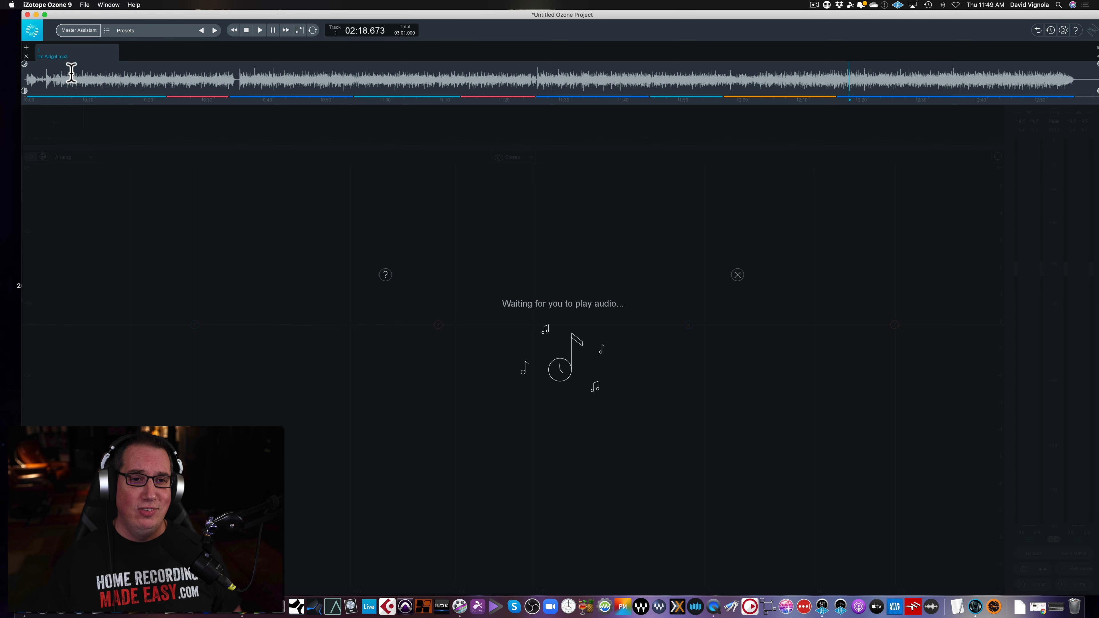
{"action": "left_click", "coordinate": [260, 32]}
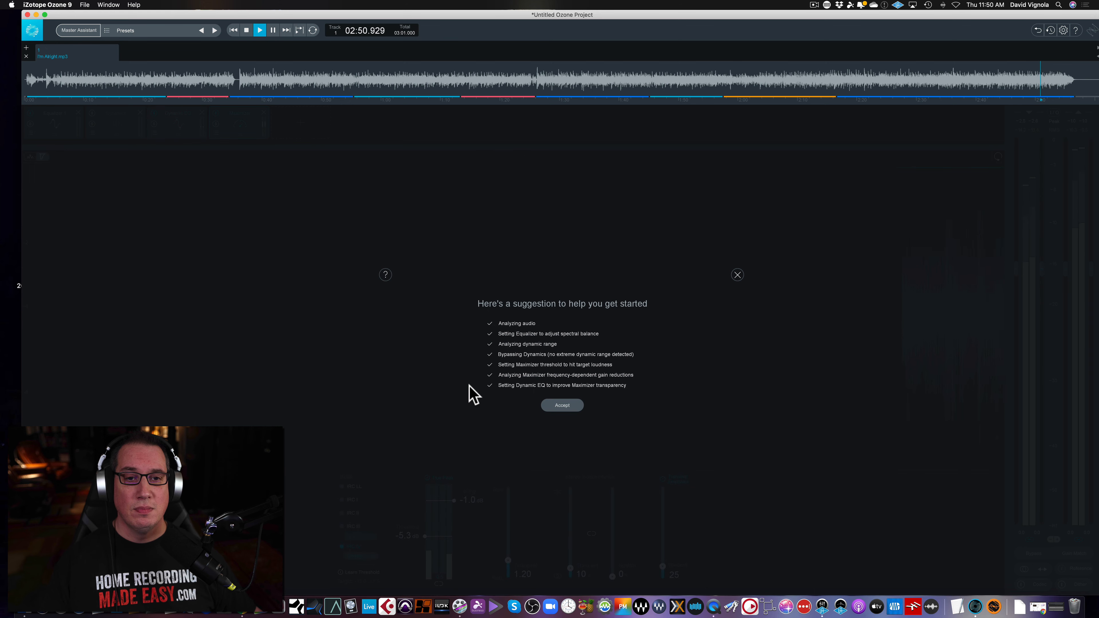
{"action": "key", "text": "space"}
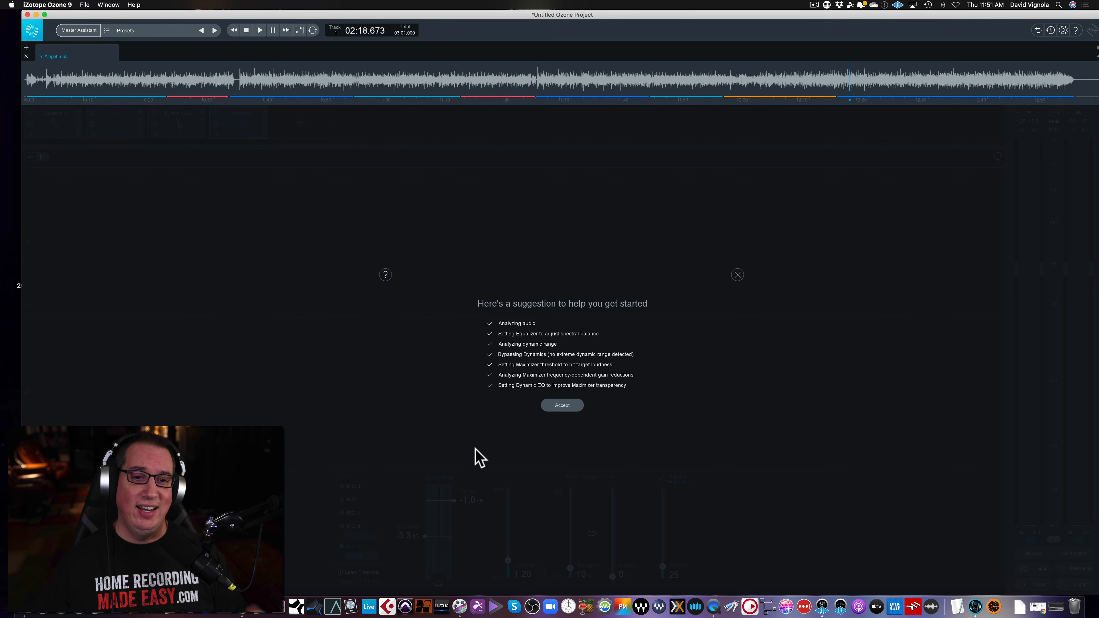
{"action": "left_click", "coordinate": [562, 405]}
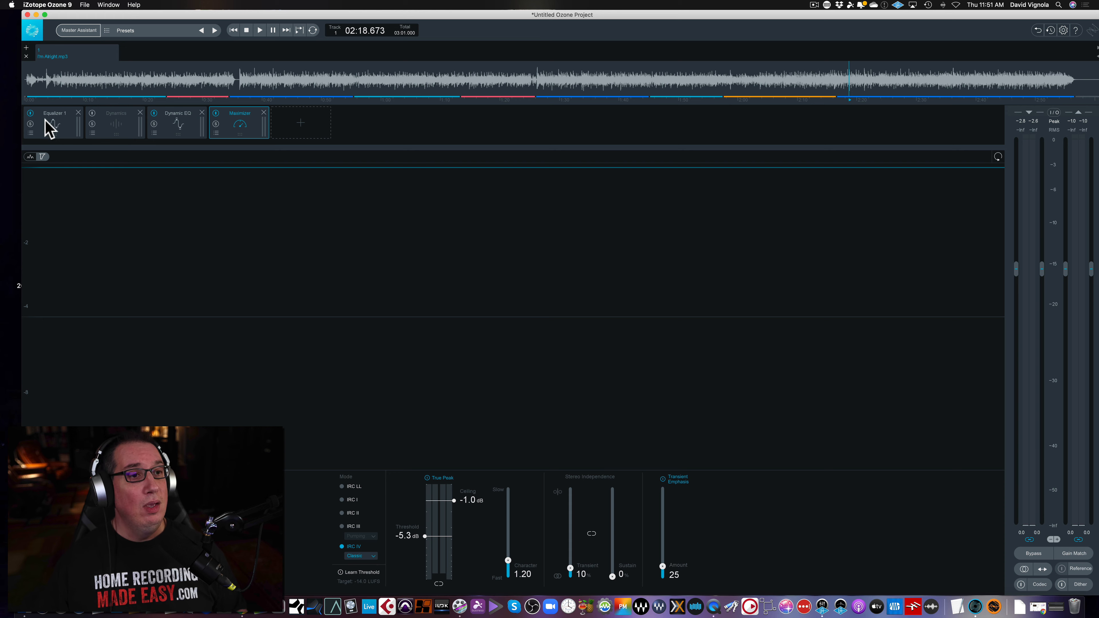
- Inspect the suggested Equalizer, Dynamics, Dynamic EQ and Maximizer modules, and return the playhead to about 10 seconds
{"action": "left_click", "coordinate": [48, 132]}
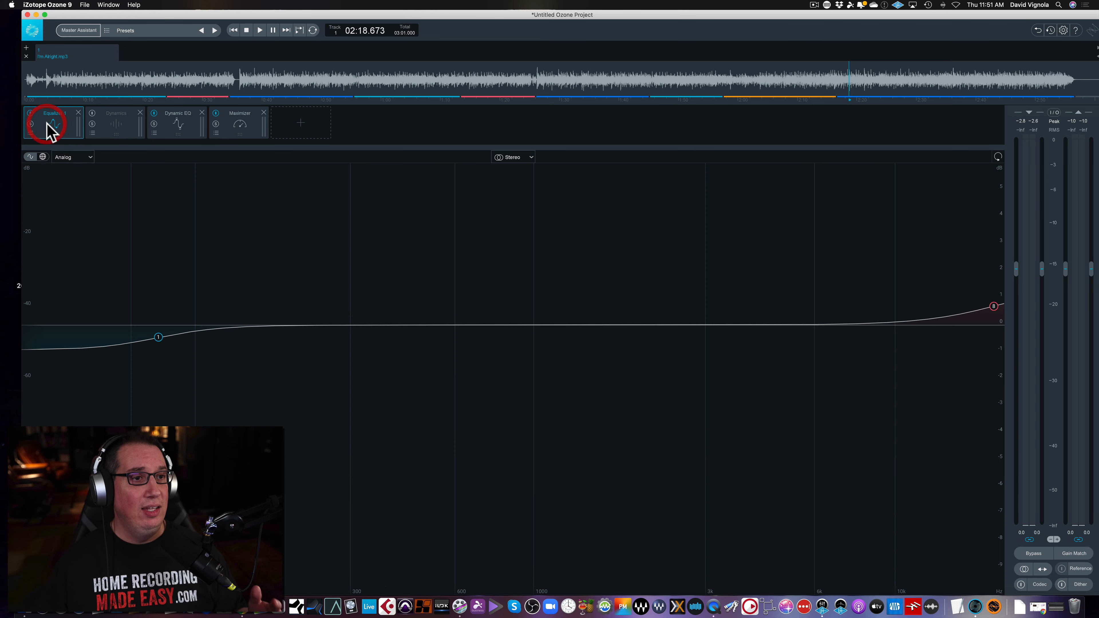
{"action": "left_click", "coordinate": [114, 129]}
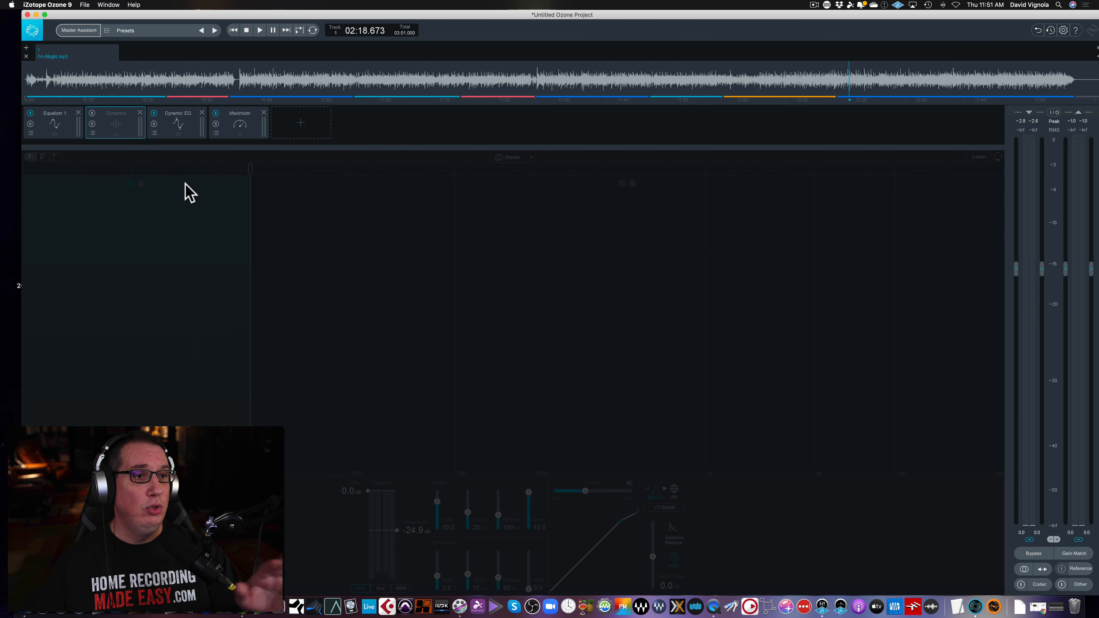
{"action": "left_click", "coordinate": [173, 125]}
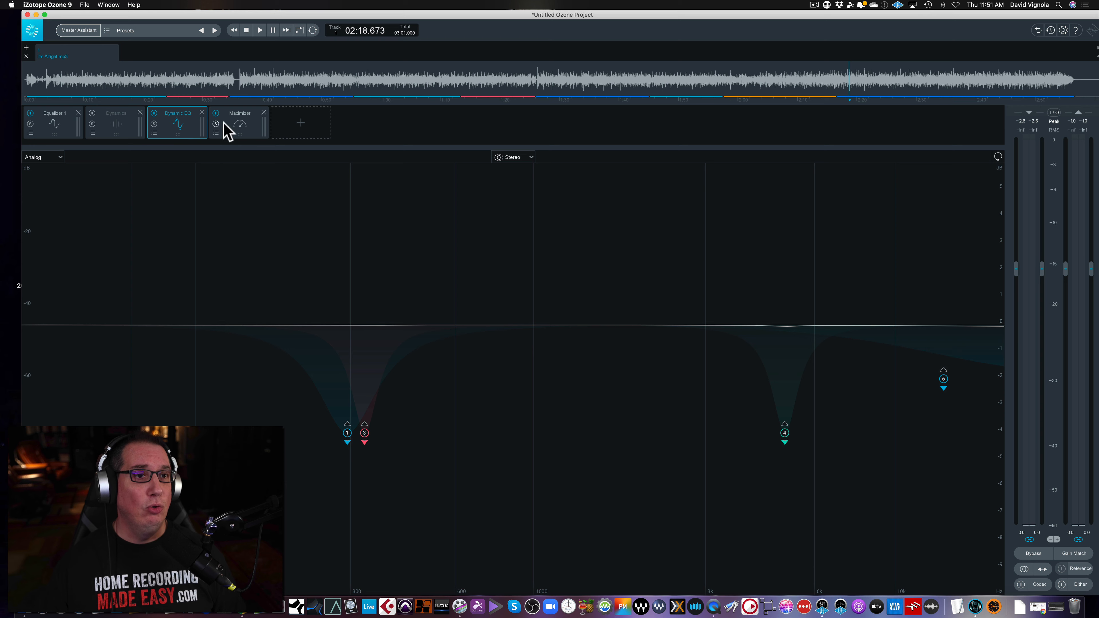
{"action": "left_click", "coordinate": [248, 126]}
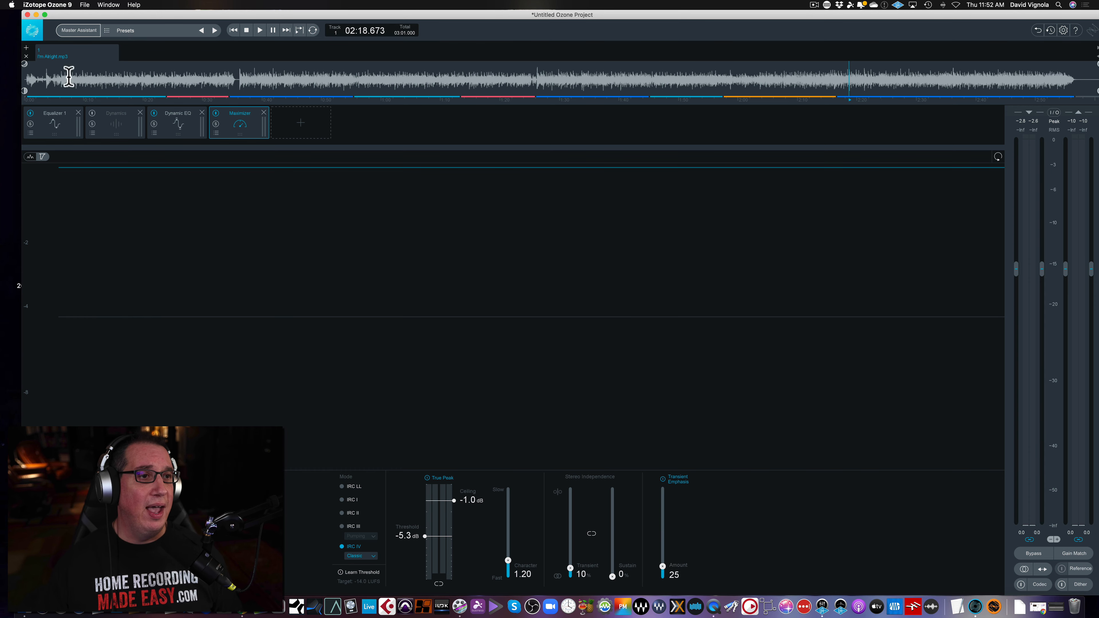
{"action": "left_click", "coordinate": [84, 79]}
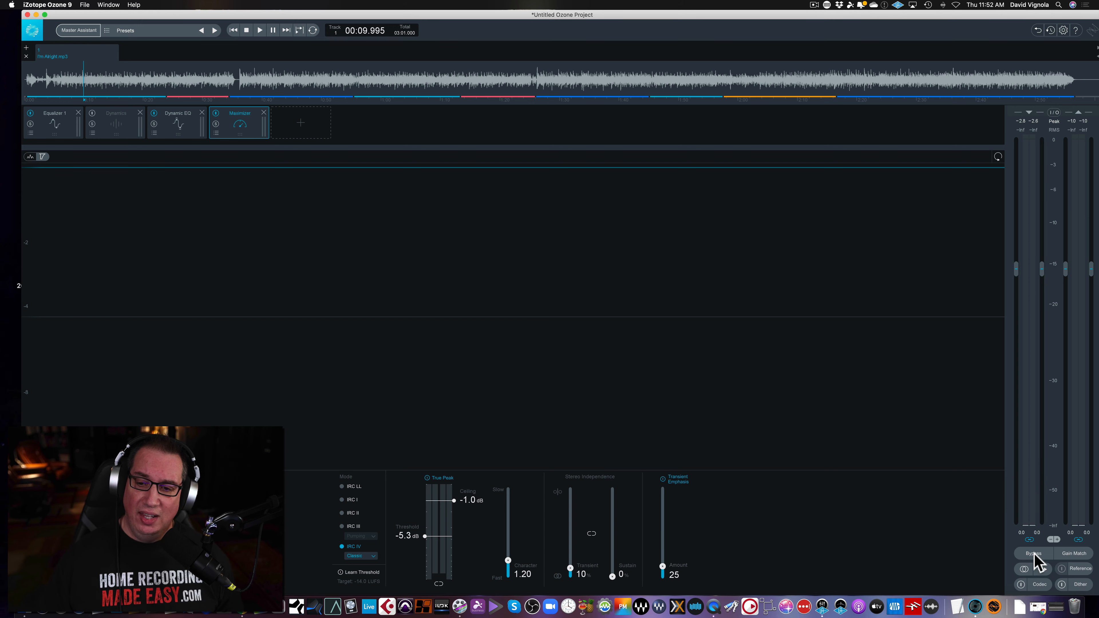
- Try out Gain Match together with the global Bypass, and switch both back off
{"action": "left_click", "coordinate": [1065, 555]}
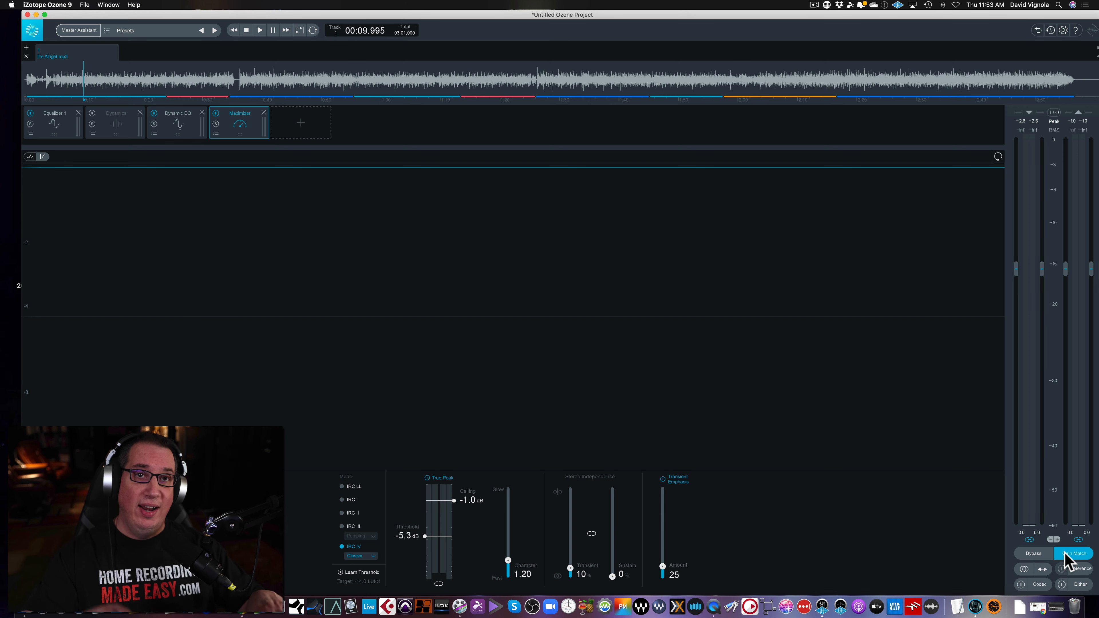
{"action": "left_click", "coordinate": [1033, 551]}
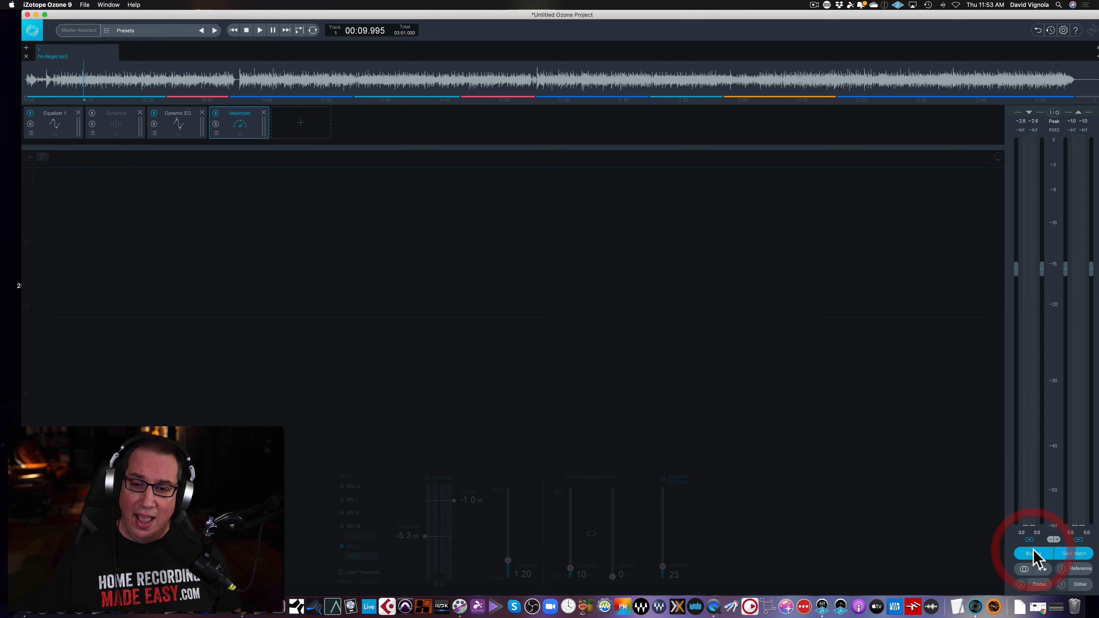
{"action": "left_click", "coordinate": [1033, 551]}
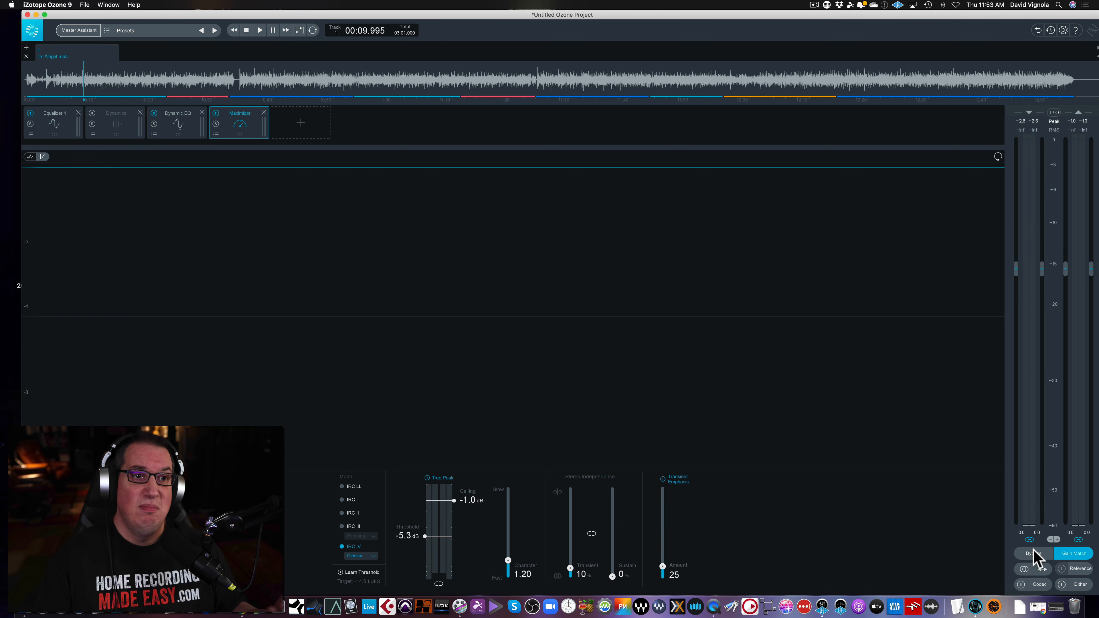
{"action": "left_click", "coordinate": [1071, 554]}
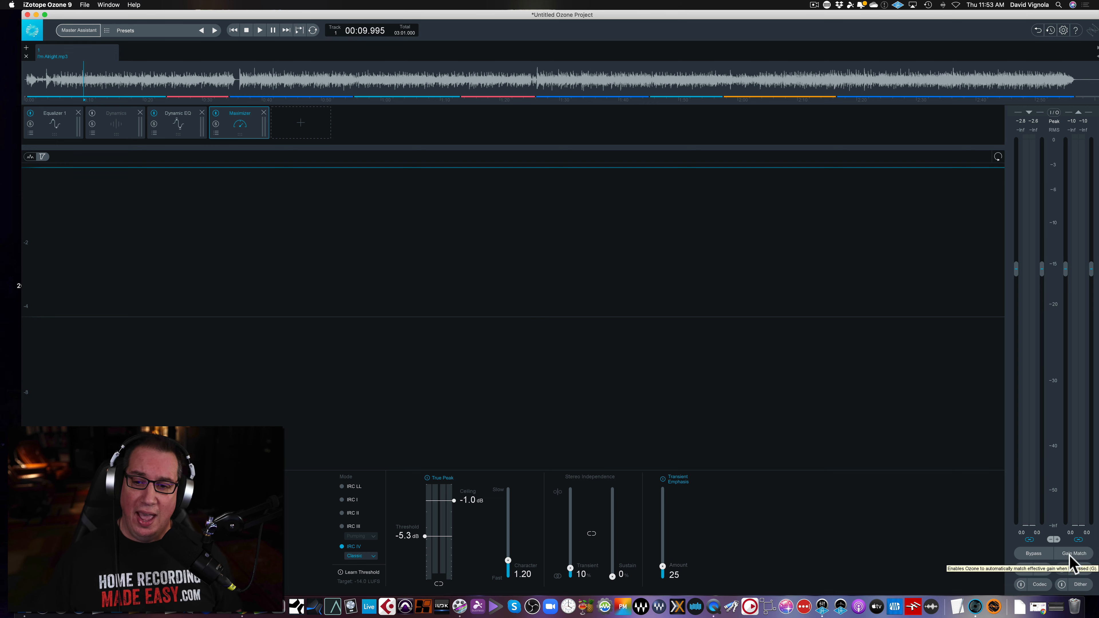
- Play the song from about 10 seconds, turn on Gain Match during playback, and stop
{"action": "key", "text": "space"}
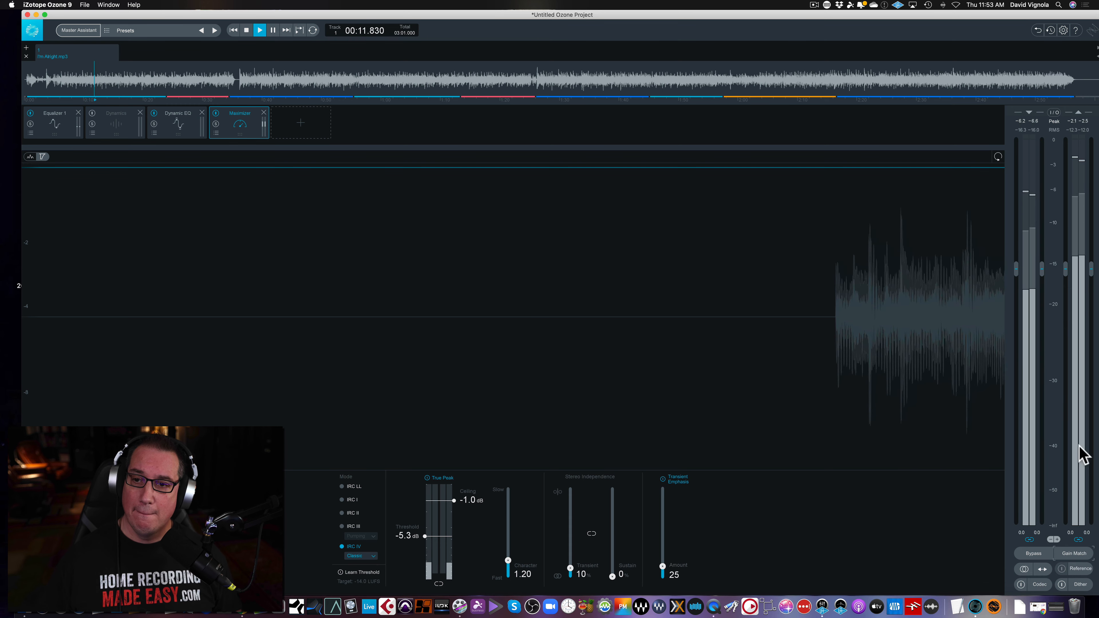
{"action": "left_click", "coordinate": [1070, 554]}
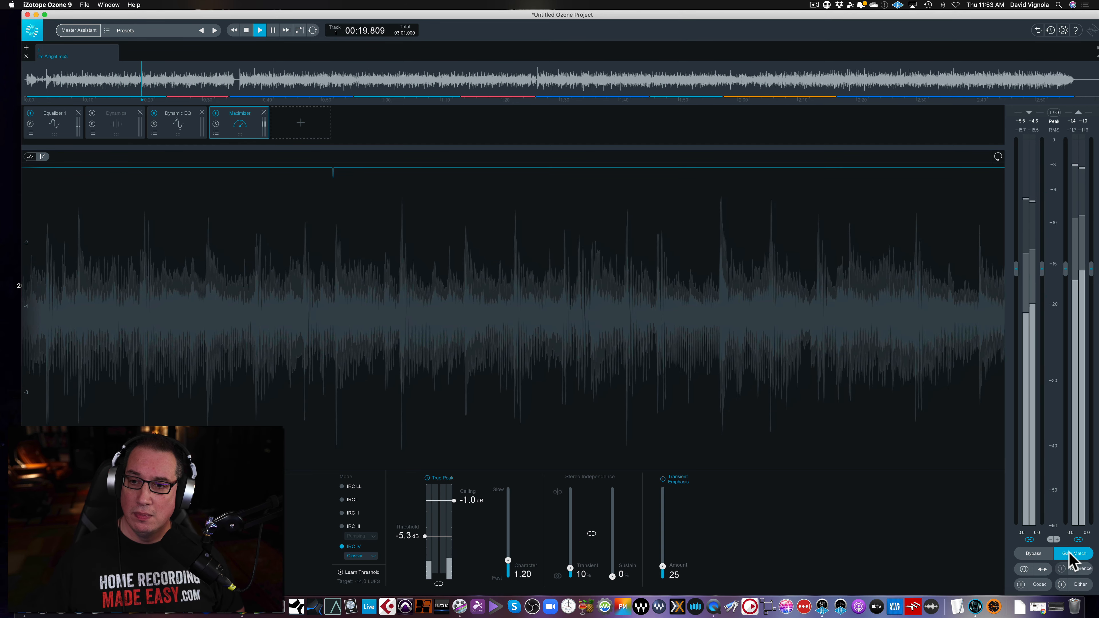
{"action": "key", "text": "space"}
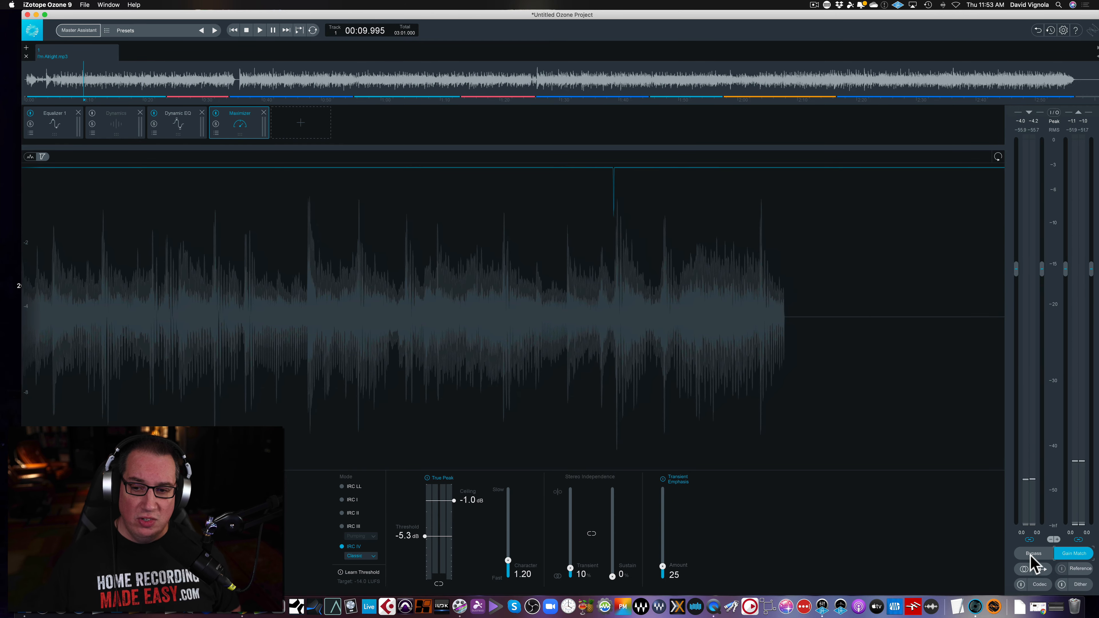
- Compare the mastered and bypassed versions at matched loudness during playback, ending with the global Bypass off and playback stopped
{"action": "key", "text": "space"}
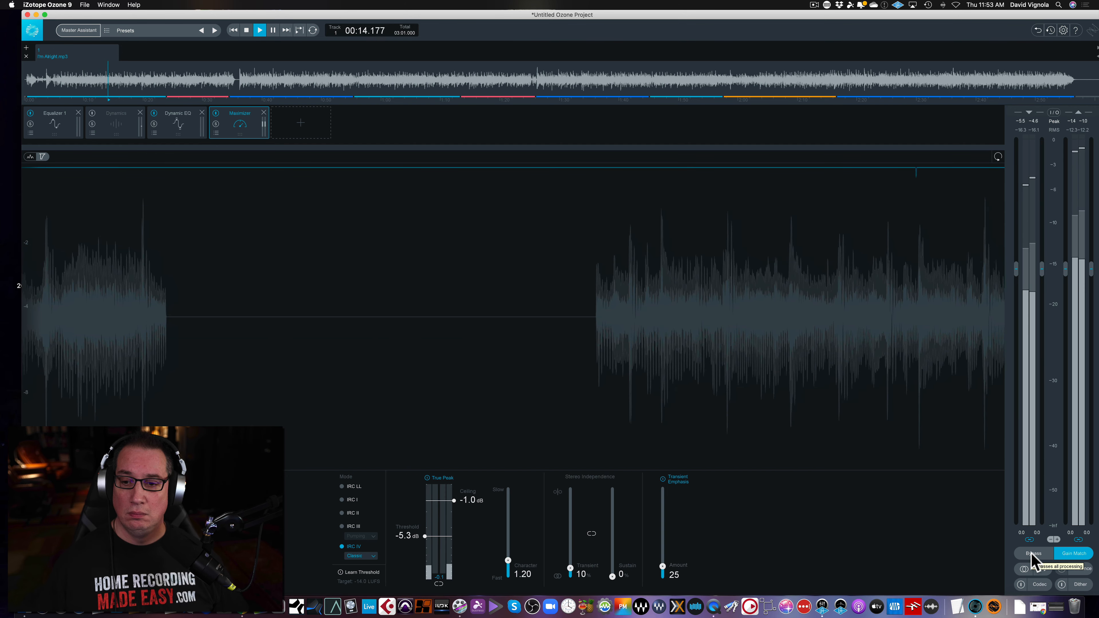
{"action": "left_click", "coordinate": [1033, 554]}
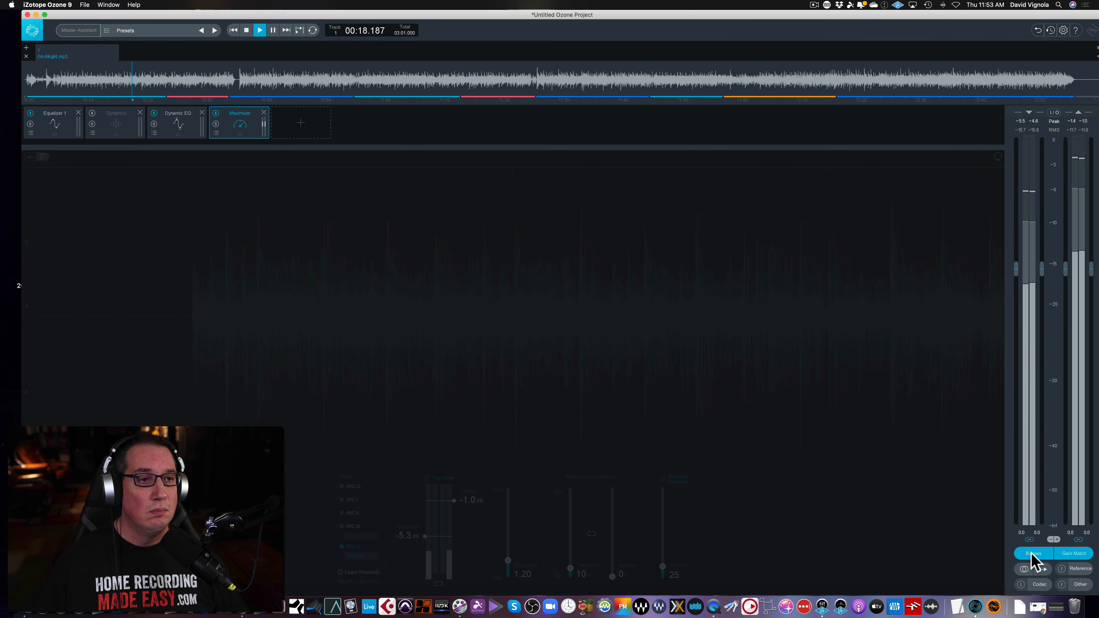
{"action": "left_click", "coordinate": [1032, 554]}
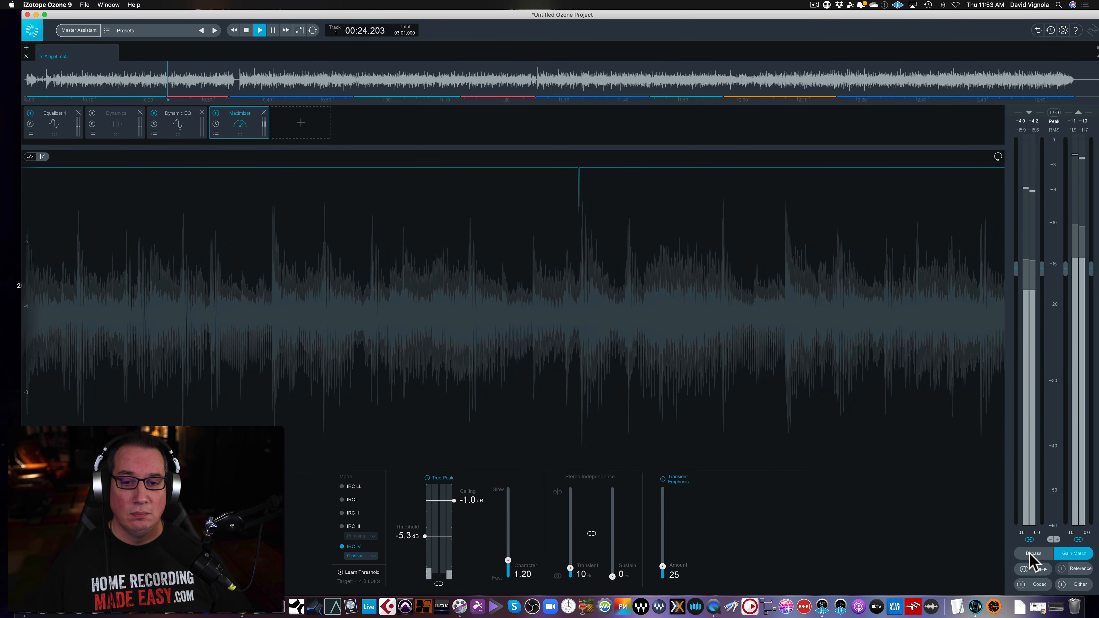
{"action": "left_click", "coordinate": [1030, 556]}
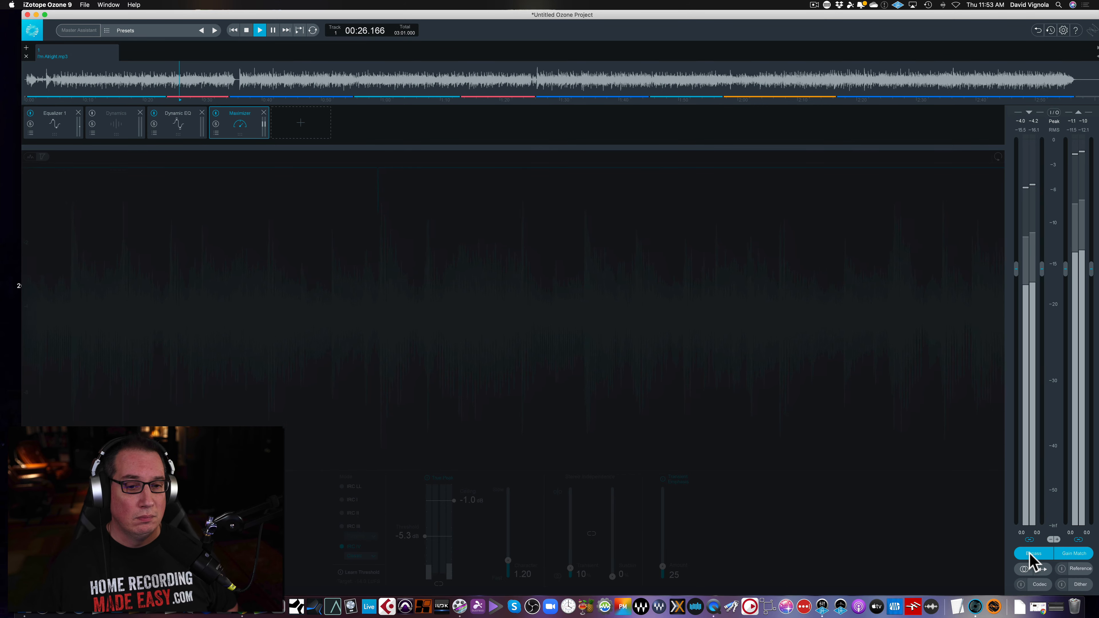
{"action": "left_click", "coordinate": [1030, 556]}
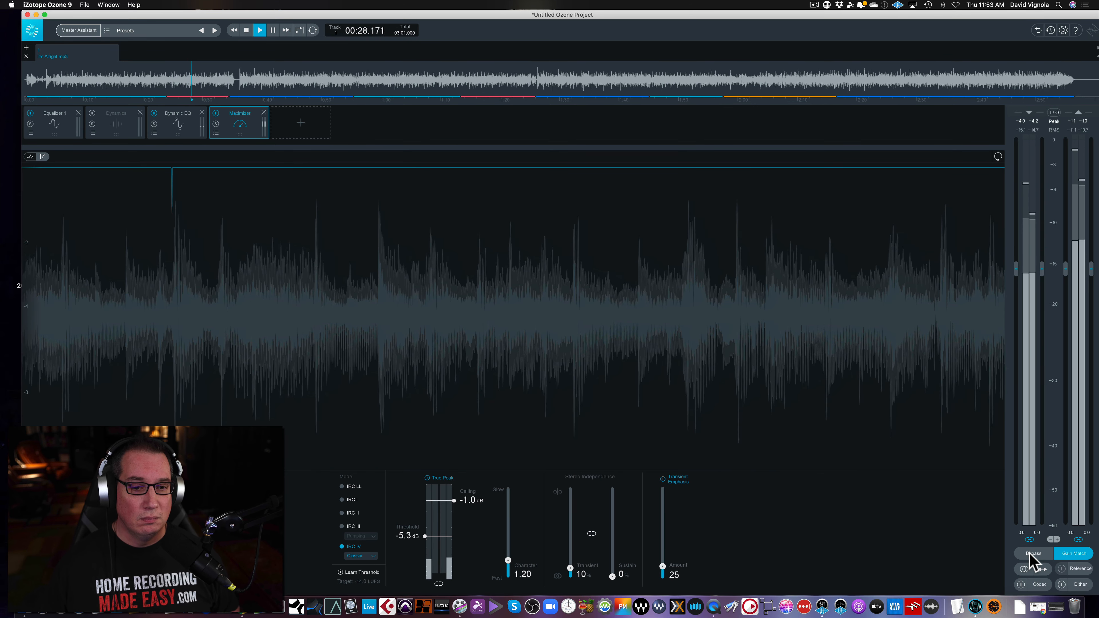
{"action": "key", "text": "space"}
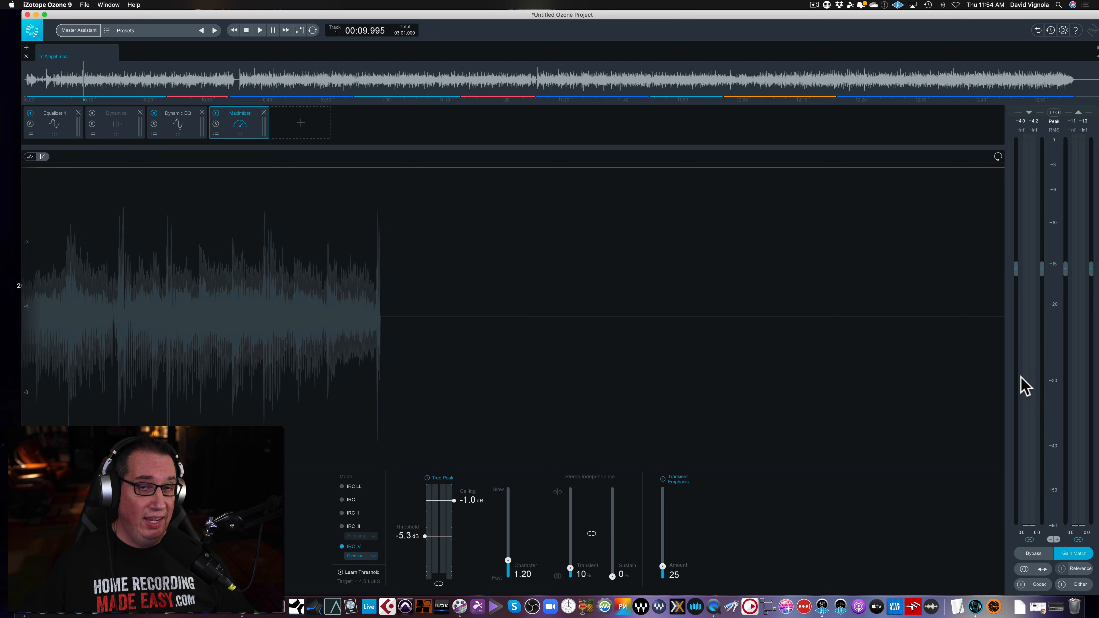
- Turn off Gain Match and compare the processed song with the bypassed original at their actual levels, leaving Bypass off
{"action": "left_click", "coordinate": [1067, 555]}
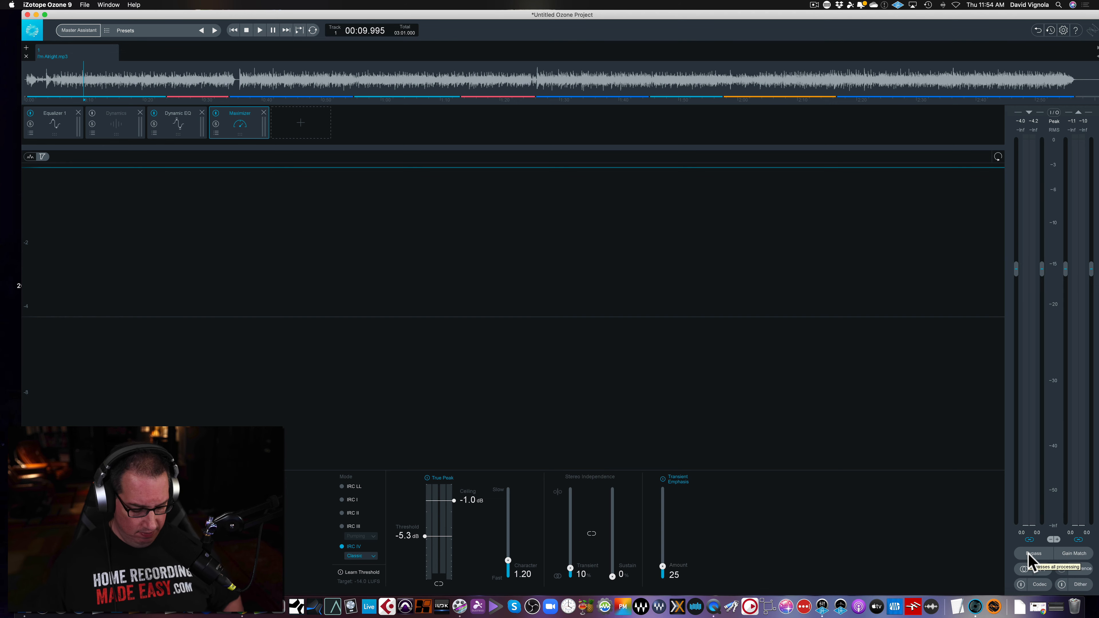
{"action": "key", "text": "space"}
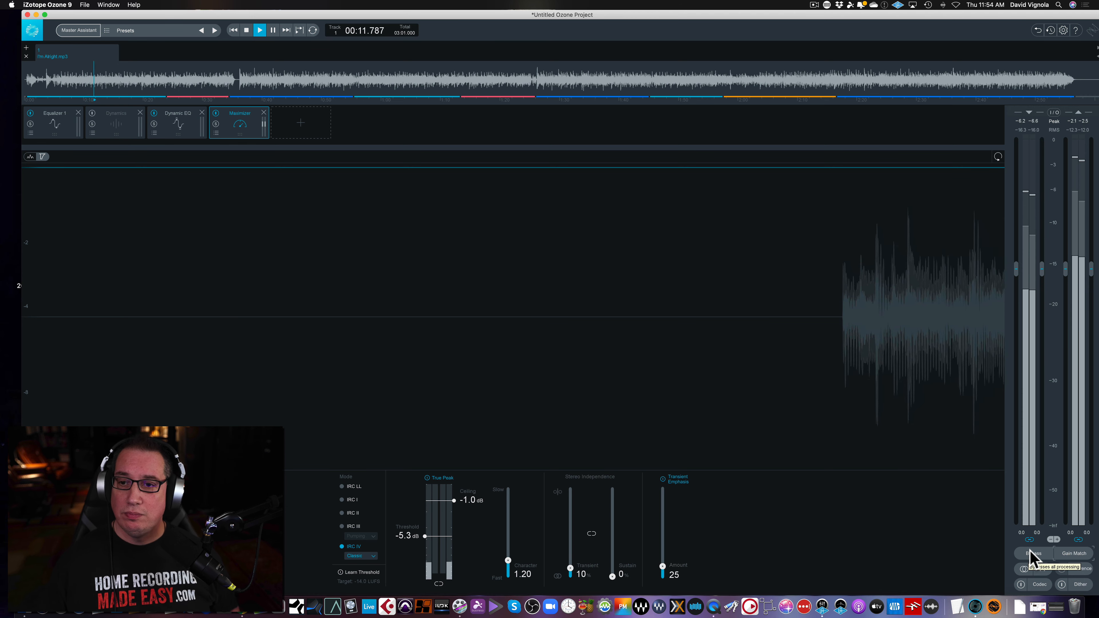
{"action": "left_click", "coordinate": [1031, 554]}
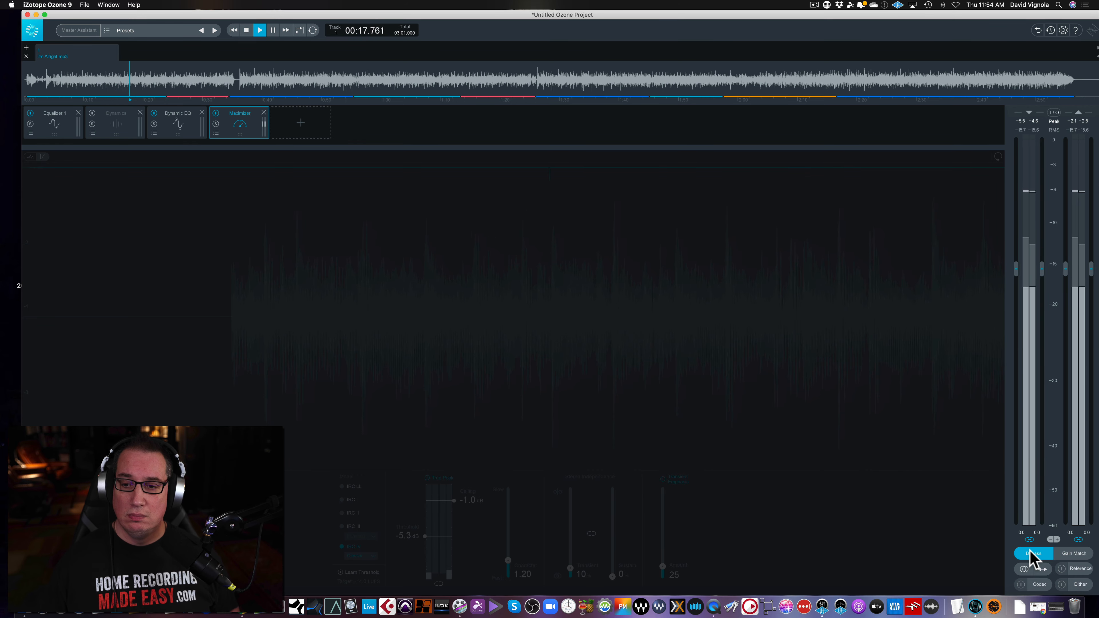
{"action": "left_click", "coordinate": [1031, 554]}
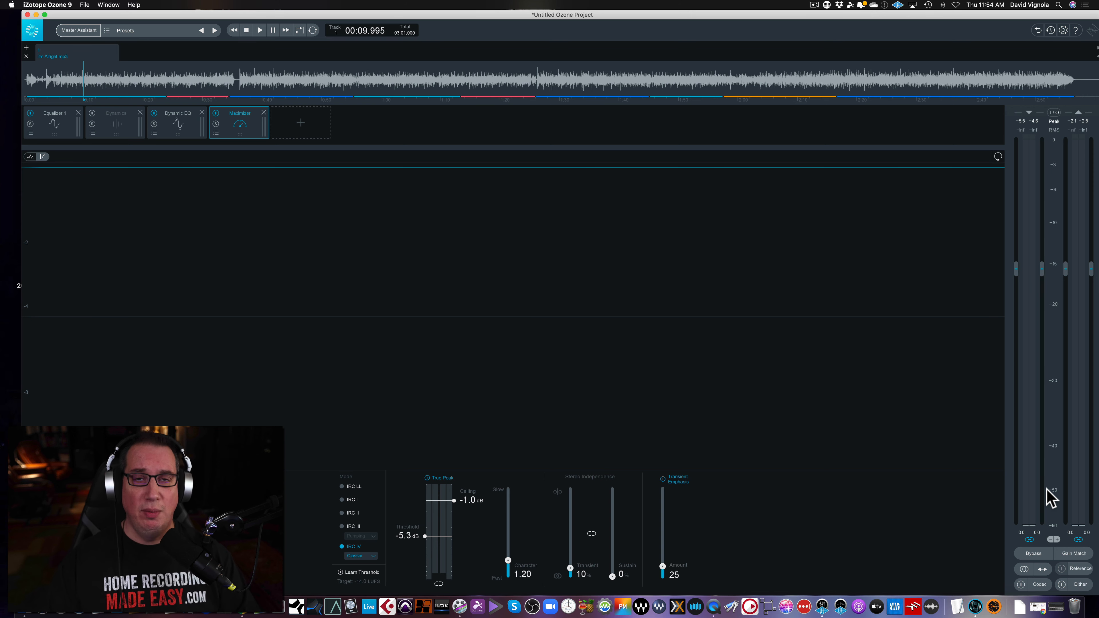
- Turn Gain Match back on and compare the song with and without the global Bypass during playback, leaving Bypass off
{"action": "left_click", "coordinate": [1075, 556]}
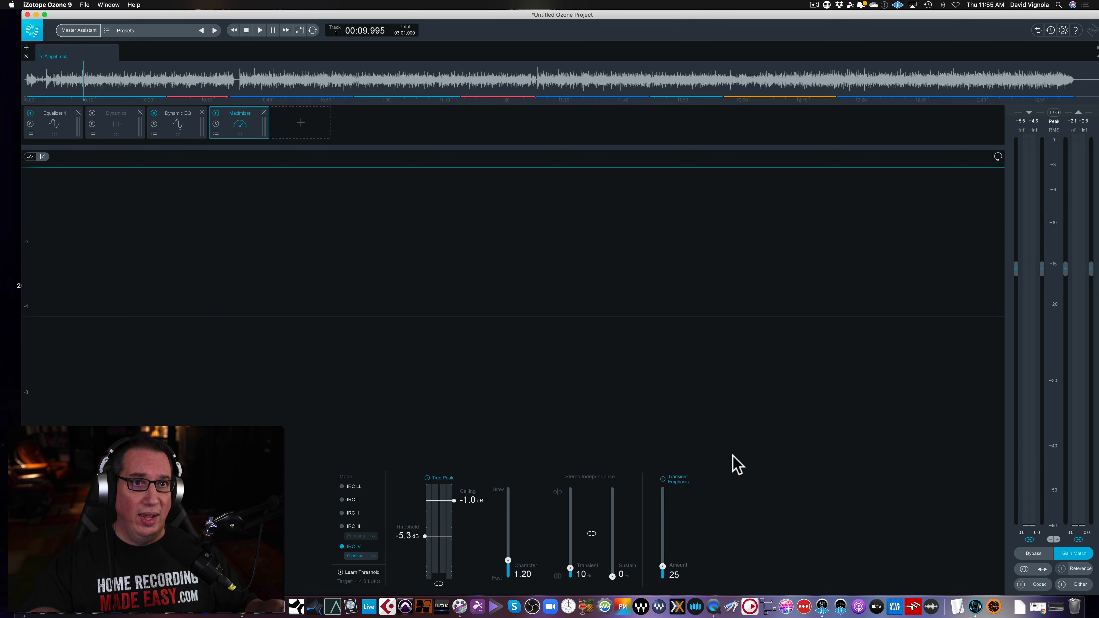
{"action": "key", "text": "space"}
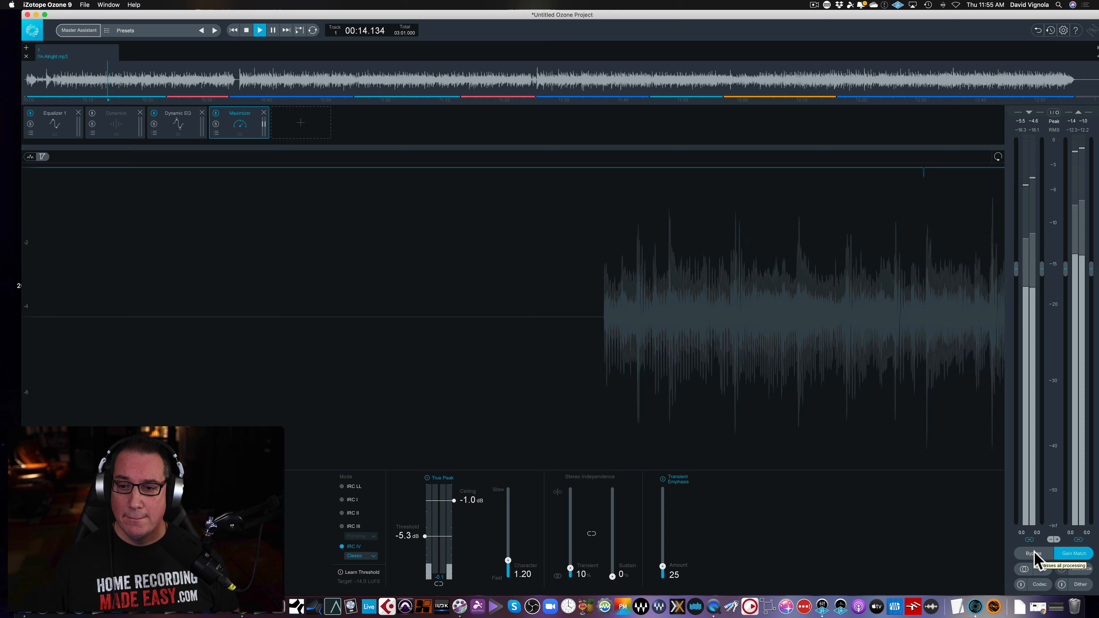
{"action": "left_click", "coordinate": [1034, 554]}
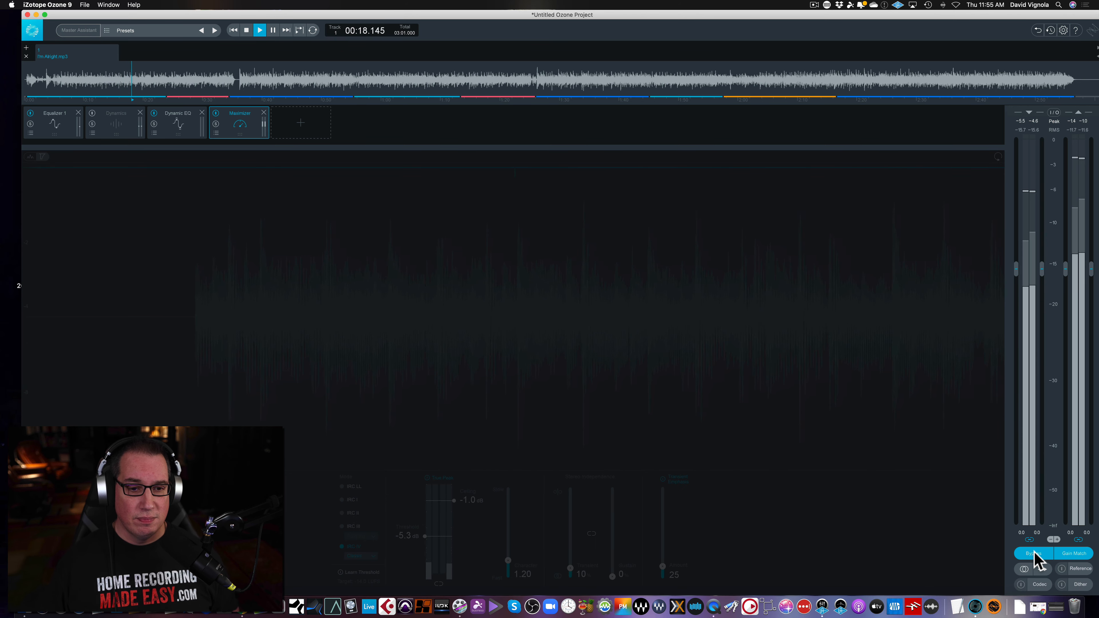
{"action": "left_click", "coordinate": [1033, 554]}
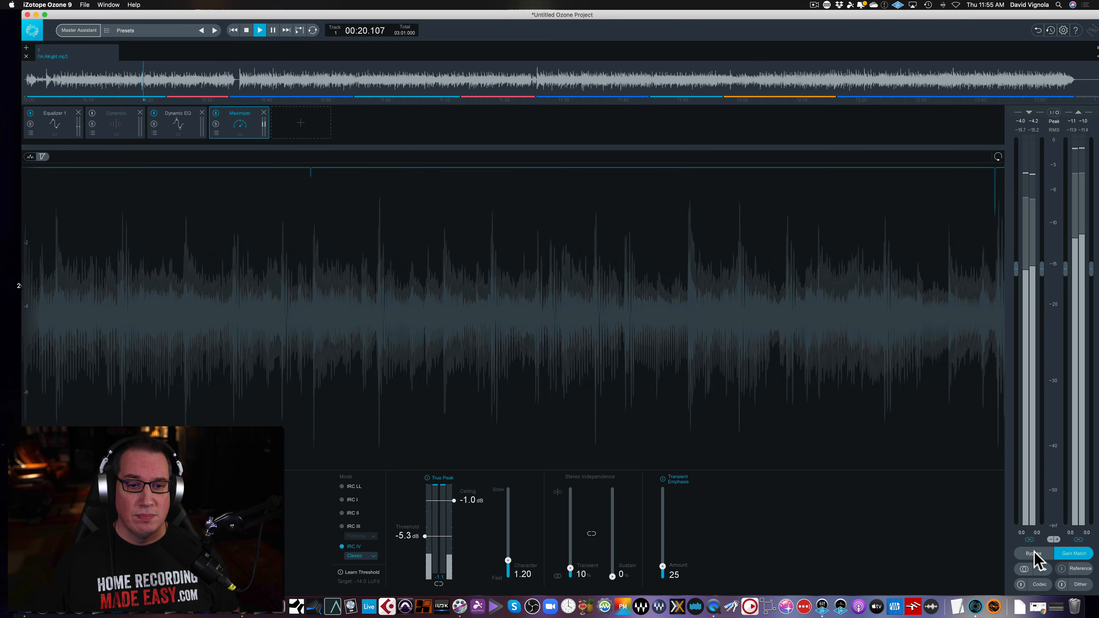
- Open the Equalizer module, stop playback, and examine the settings of its Low Shelf and High Shelf bands
{"action": "left_click", "coordinate": [48, 128]}
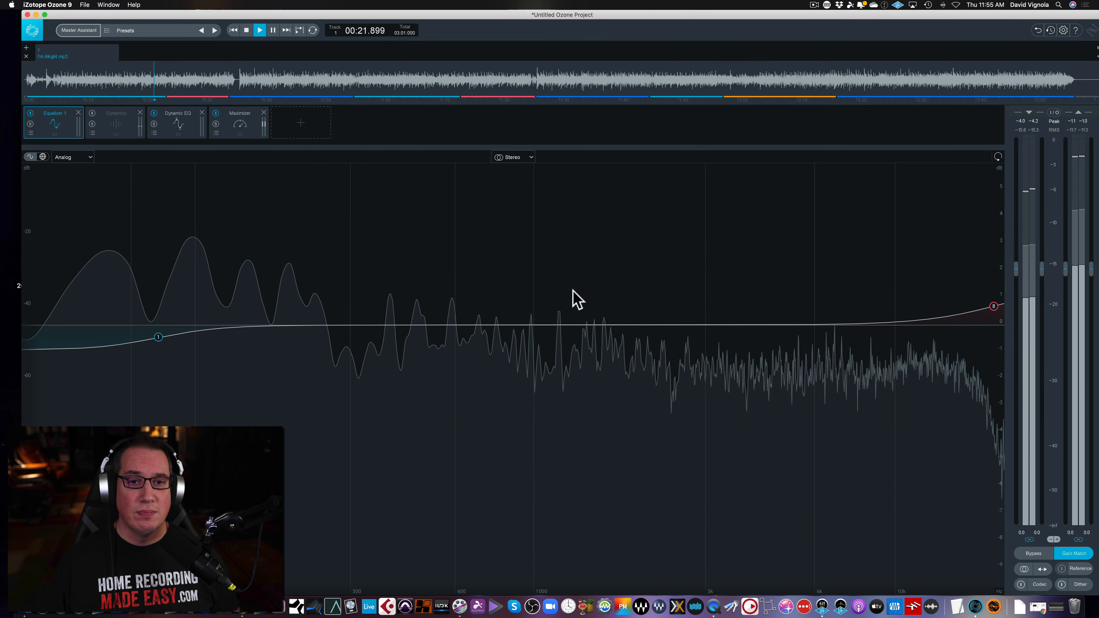
{"action": "key", "text": "space"}
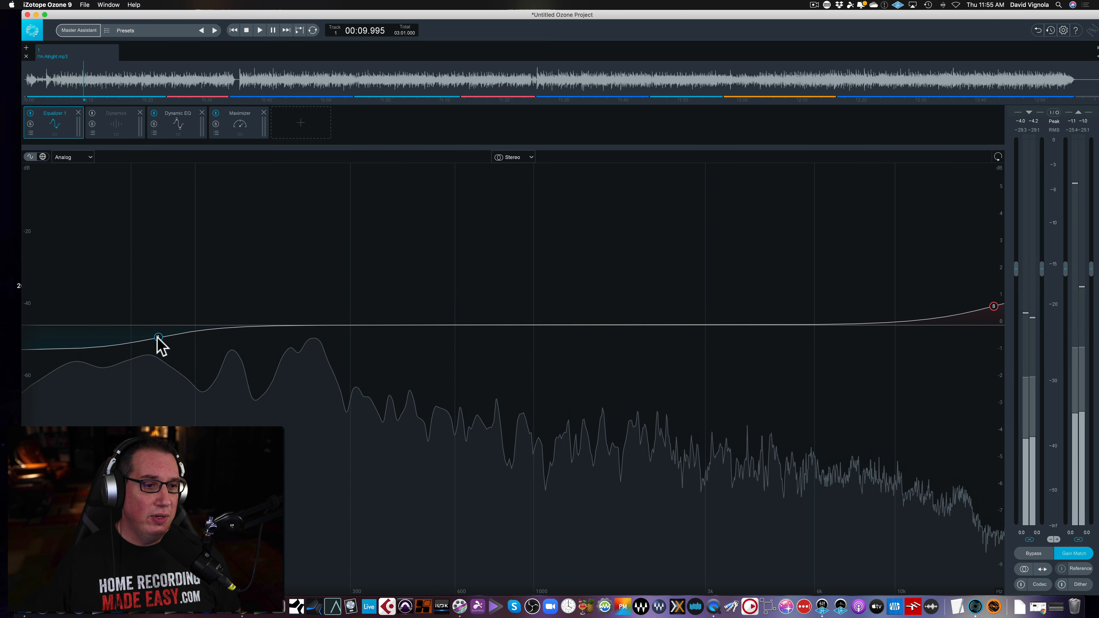
{"action": "mouse_move", "coordinate": [160, 344]}
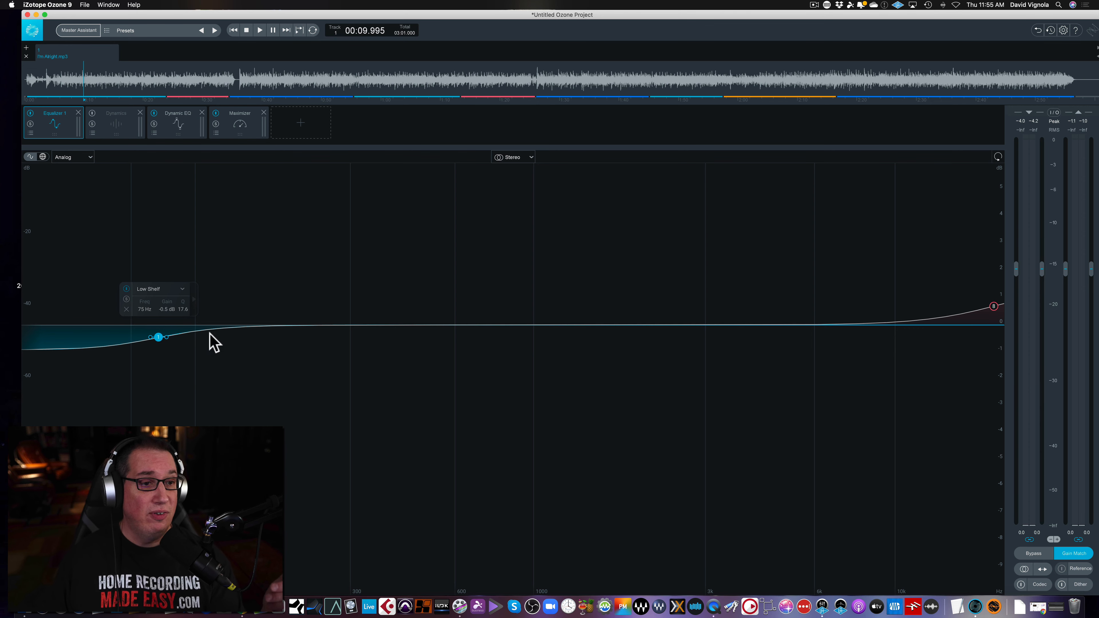
{"action": "mouse_move", "coordinate": [994, 306]}
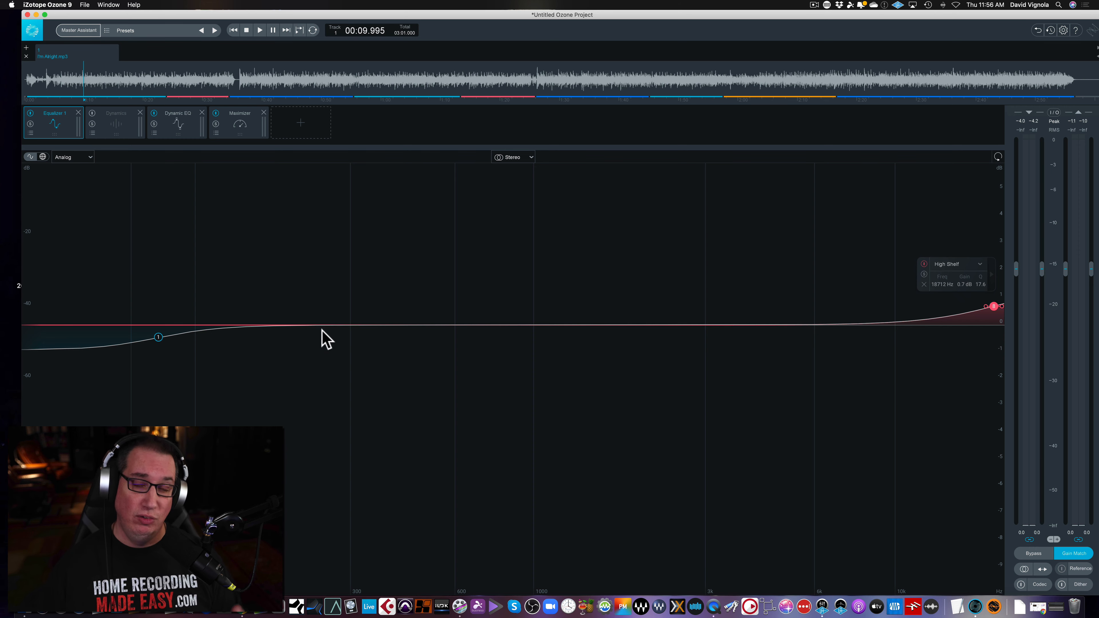
- Inspect the Dynamics module and Dynamic EQ bands 1, 3, 4 and 6, and move Dynamic EQ band 3 to 337 Hz and -4.1 dB
{"action": "left_click", "coordinate": [113, 124]}
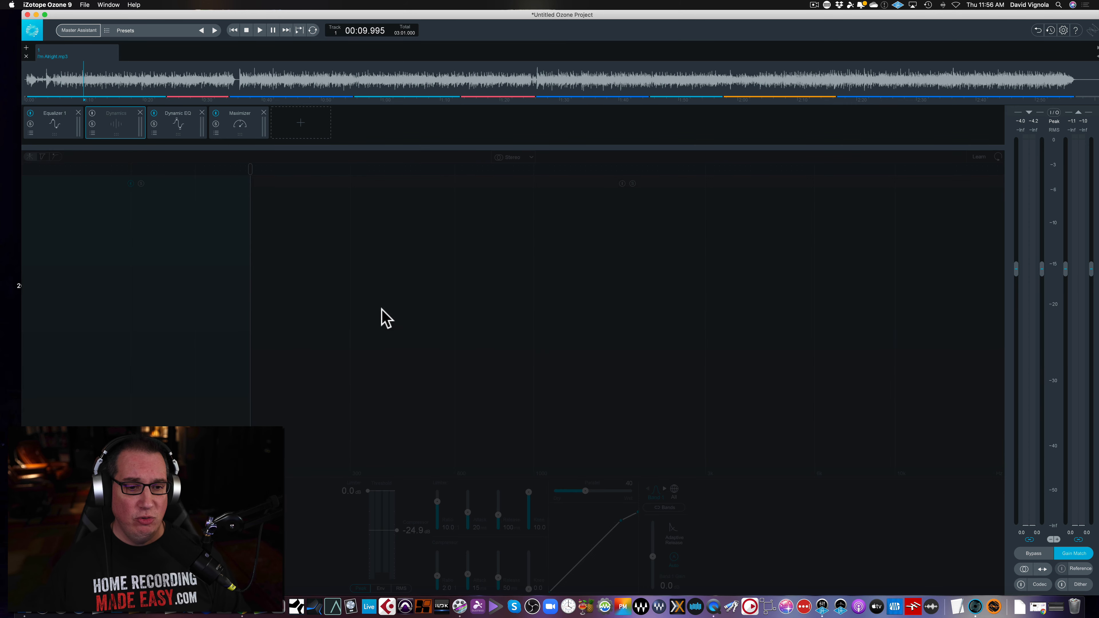
{"action": "left_click", "coordinate": [180, 131]}
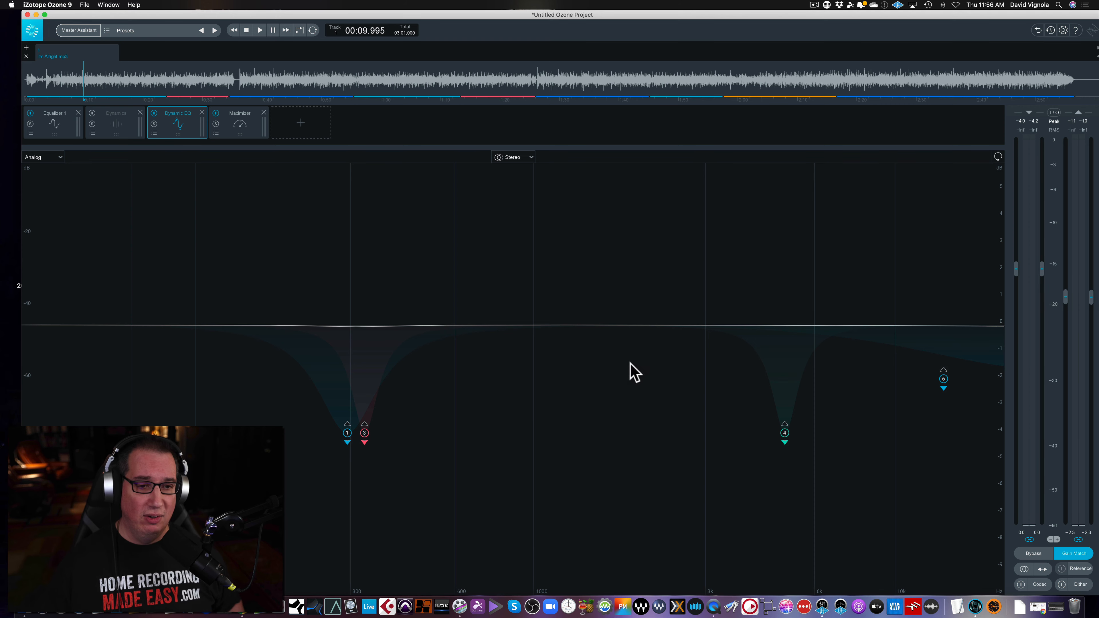
{"action": "left_click", "coordinate": [346, 433]}
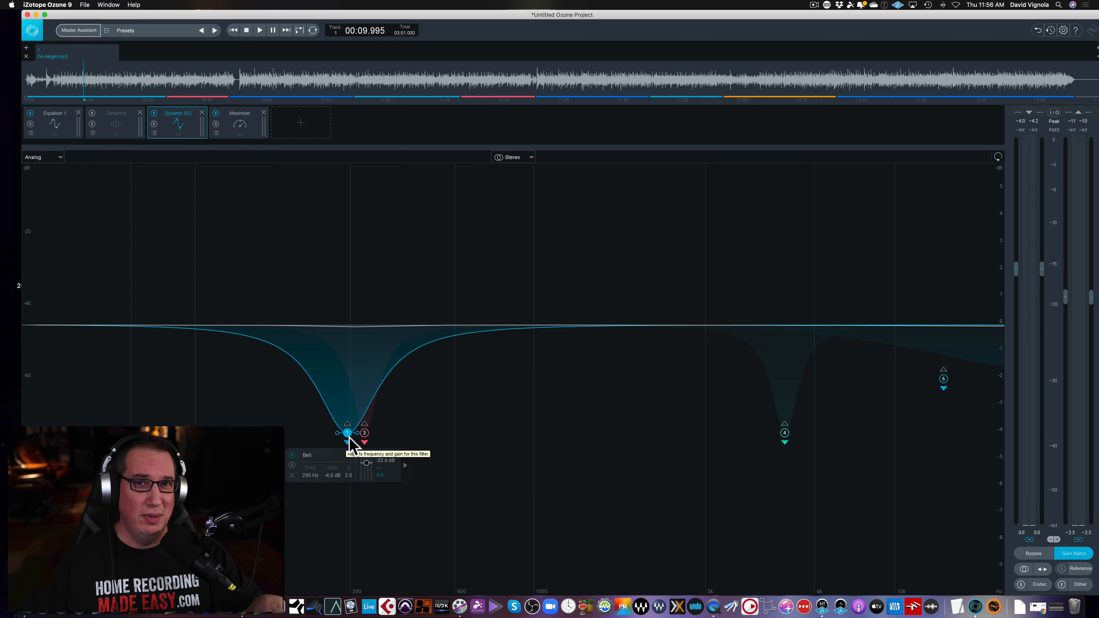
{"action": "left_click", "coordinate": [363, 438]}
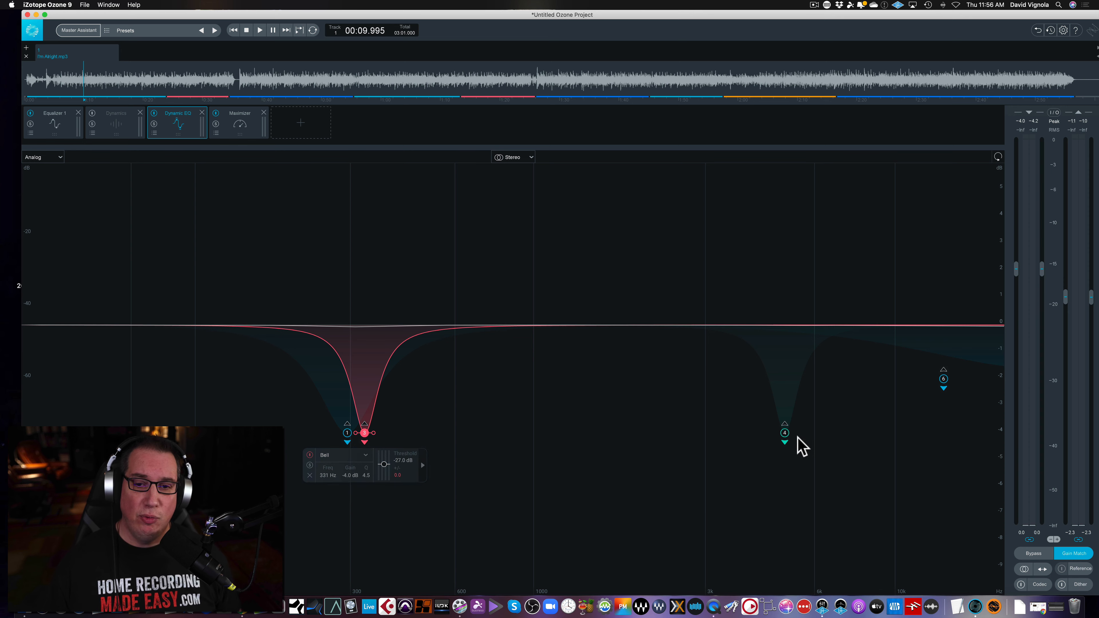
{"action": "left_click", "coordinate": [788, 432]}
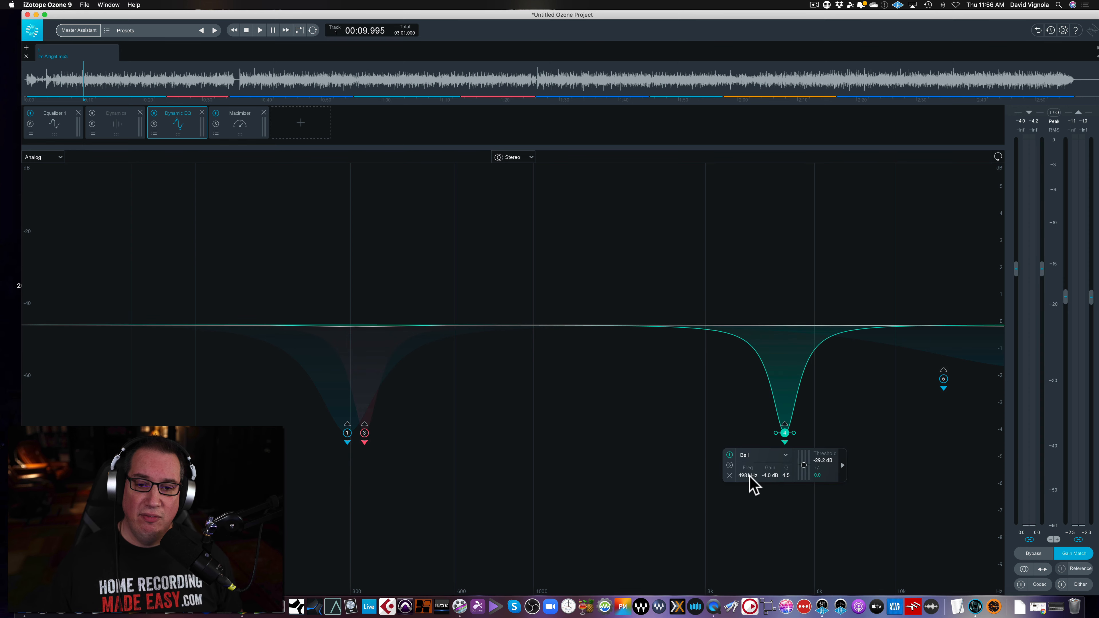
{"action": "left_click", "coordinate": [942, 379]}
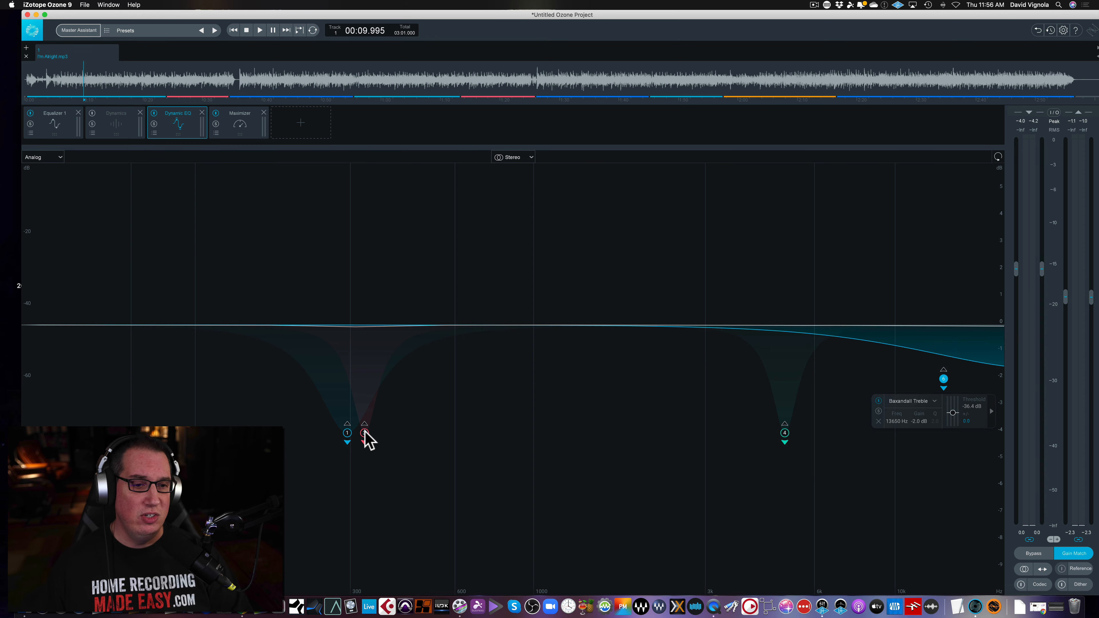
{"action": "mouse_move", "coordinate": [364, 432]}
{"action": "left_mouse_down"}
{"action": "mouse_move", "coordinate": [386, 433]}
{"action": "mouse_move", "coordinate": [367, 434]}
{"action": "left_mouse_up"}
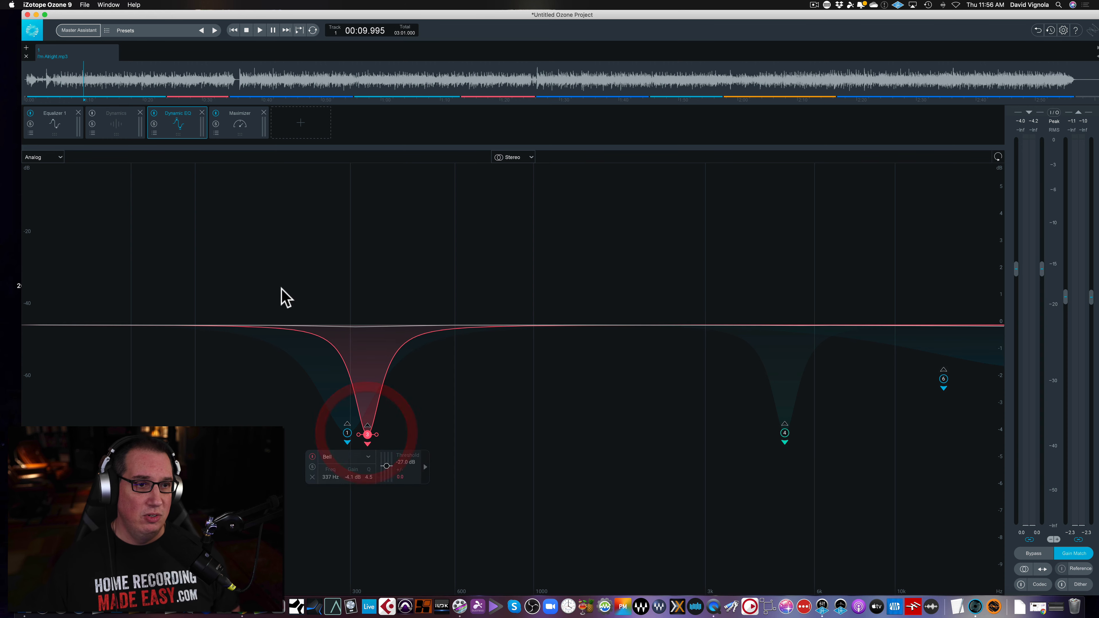
- Try removing the Dynamic EQ module from the signal chain during playback, and undo the removal once playback is stopped
{"action": "key", "text": "space"}
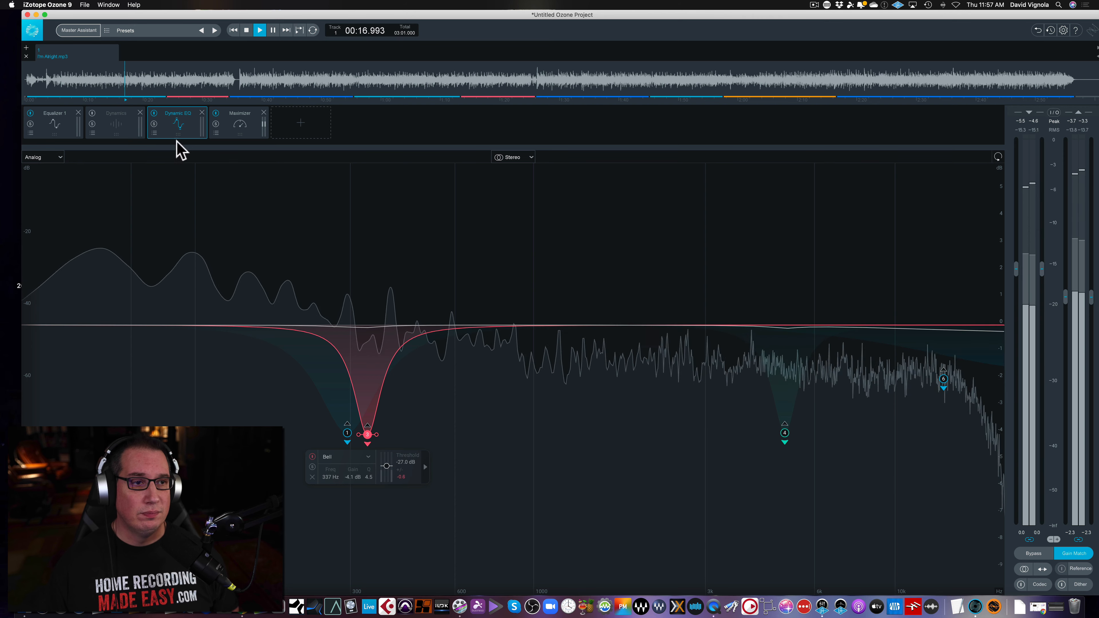
{"action": "left_click", "coordinate": [202, 112]}
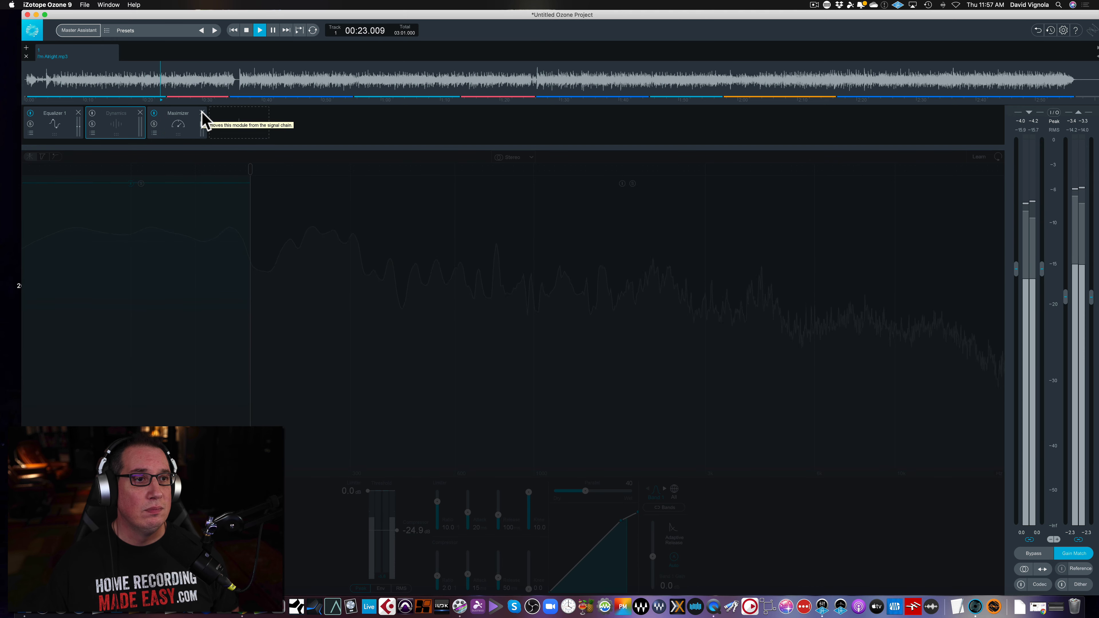
{"action": "key", "text": "space"}
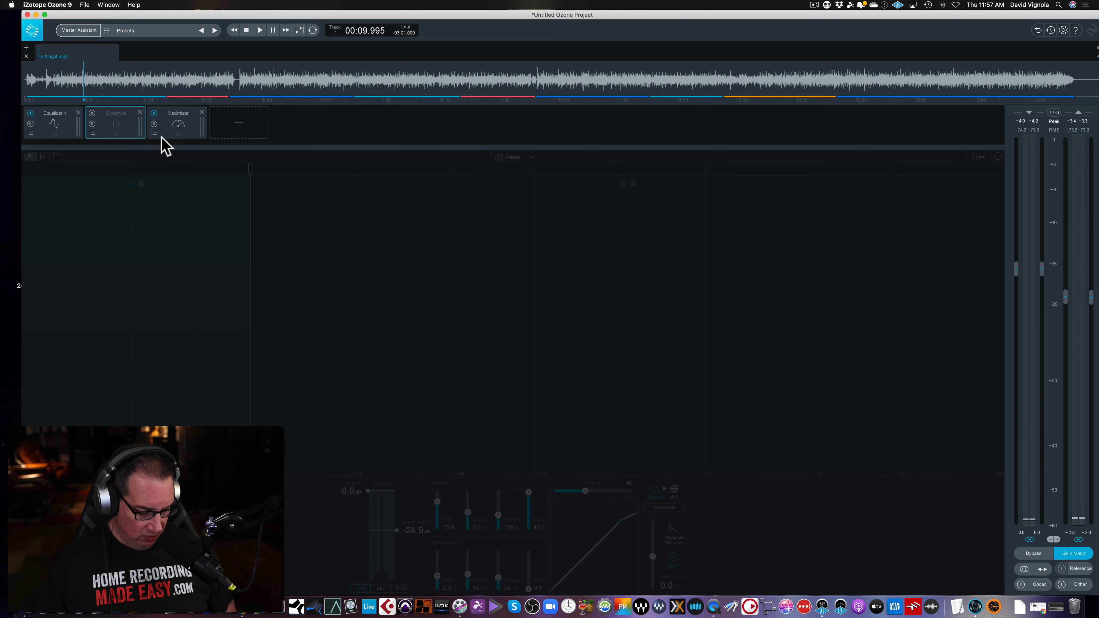
{"action": "left_click", "coordinate": [1039, 30]}
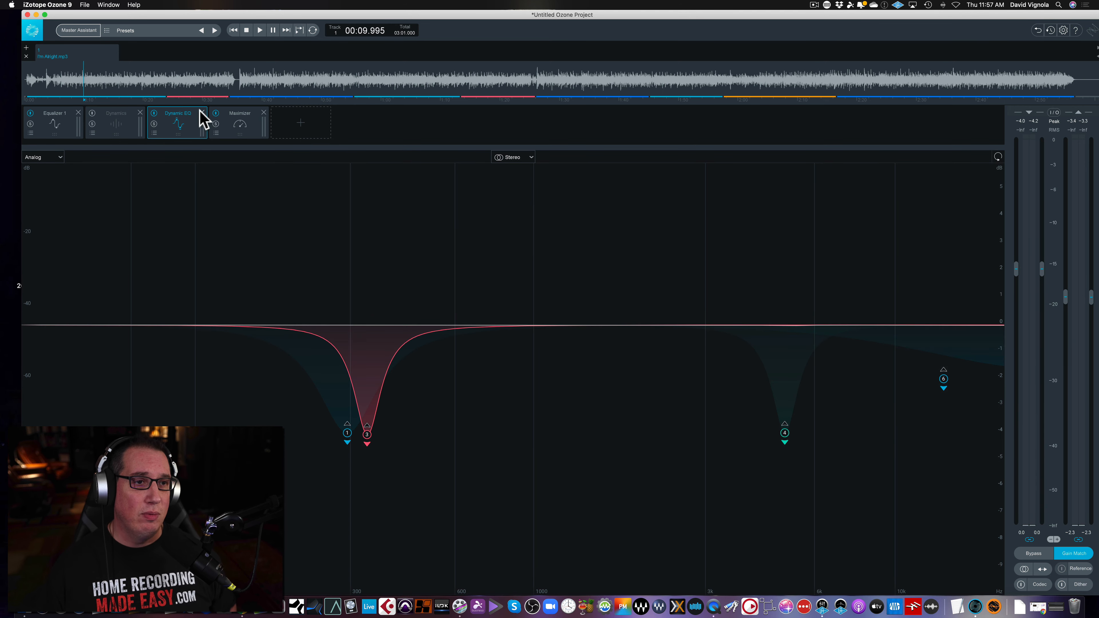
- Switch the Dynamic EQ module's own bypass on and off repeatedly, leaving the module enabled
{"action": "left_click", "coordinate": [154, 113]}
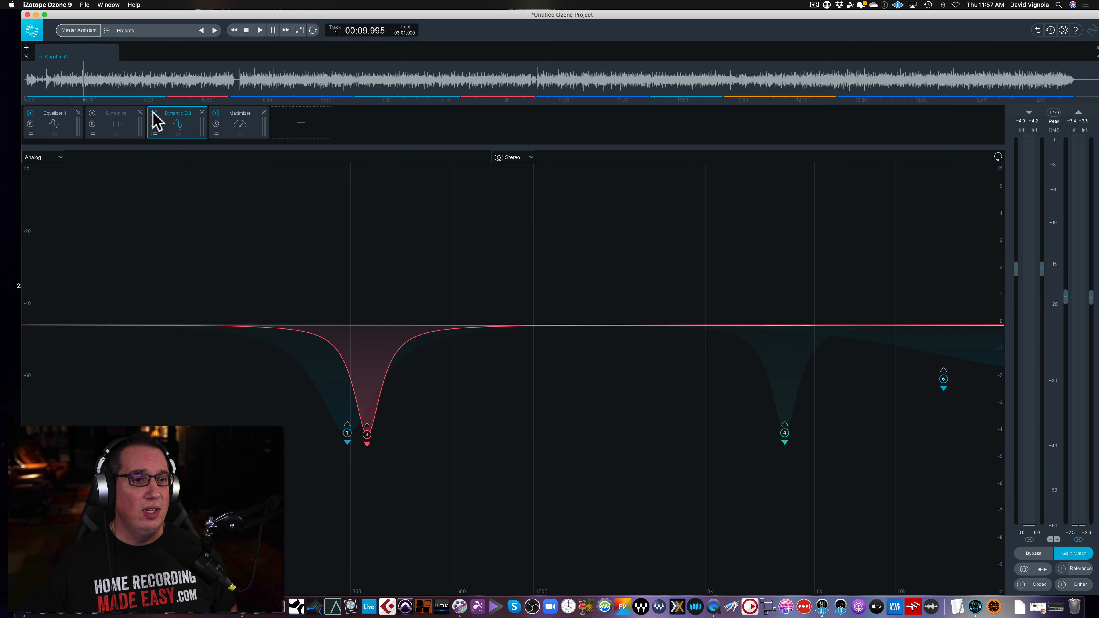
{"action": "left_click", "coordinate": [153, 113]}
{"action": "left_click", "coordinate": [154, 113]}
{"action": "left_click", "coordinate": [154, 113]}
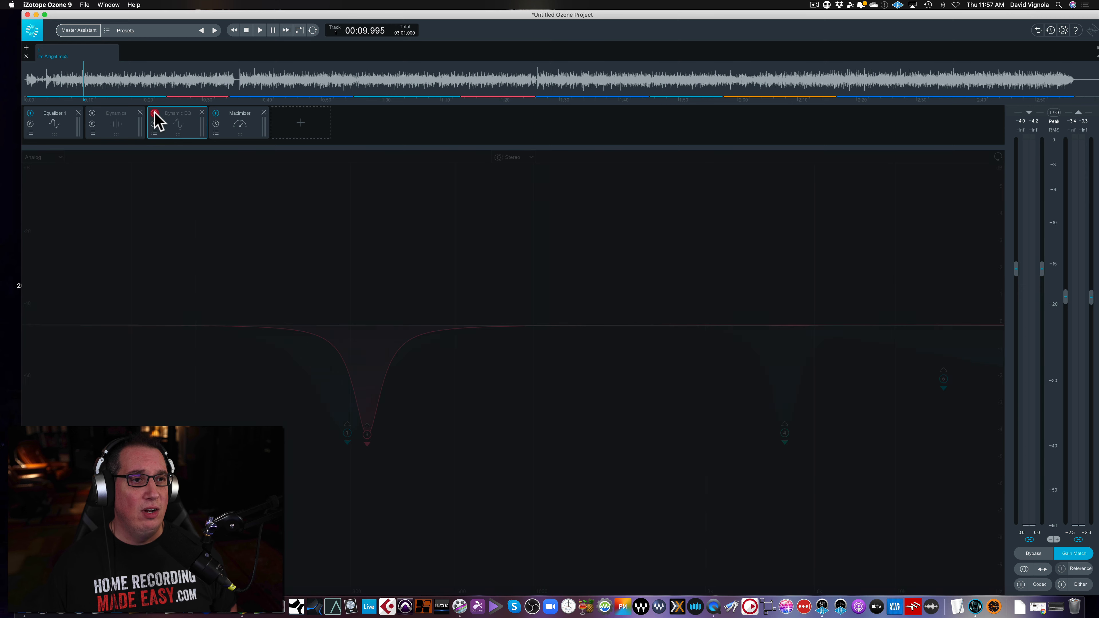
{"action": "left_click", "coordinate": [154, 113]}
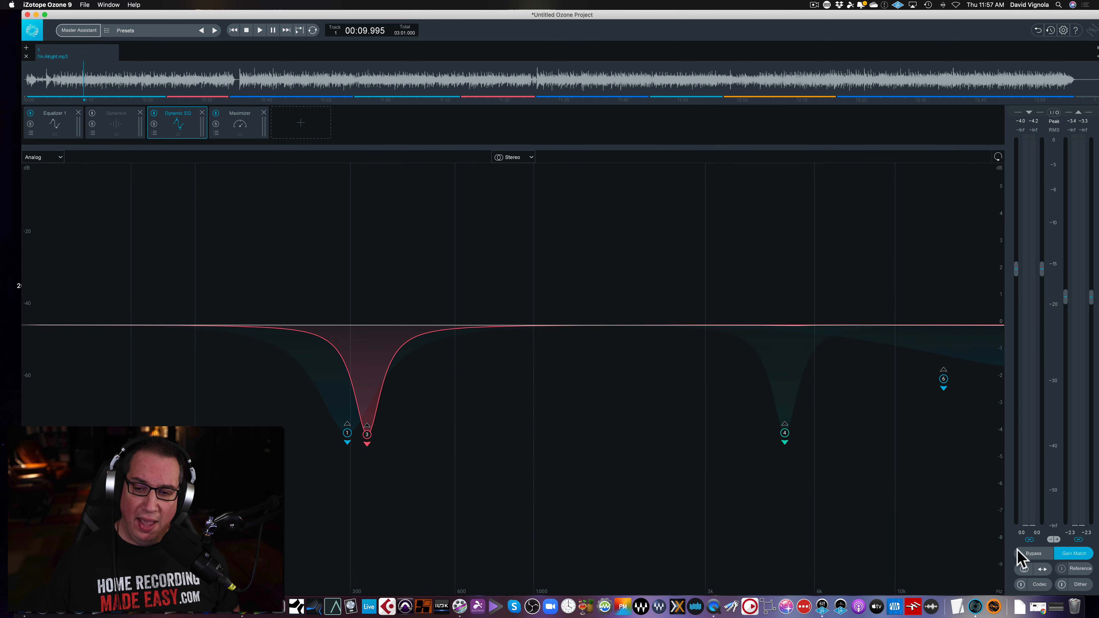
- Switch the global bypass on and off, and compare playback with the Dynamic EQ module bypassed and enabled, leaving it enabled
{"action": "left_click", "coordinate": [1034, 553]}
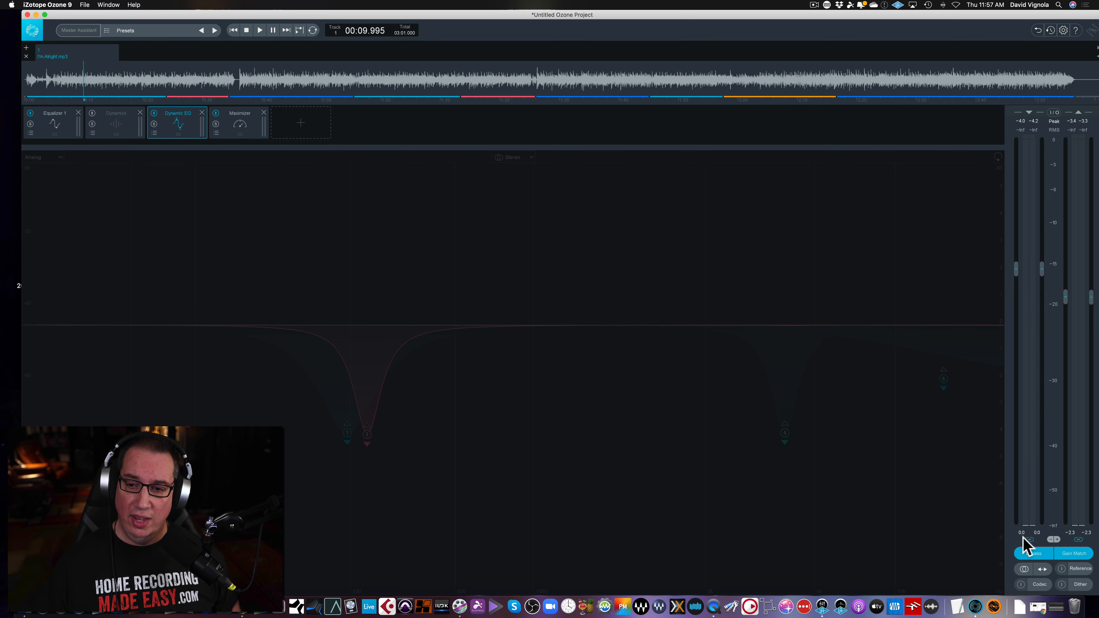
{"action": "left_click", "coordinate": [1030, 555]}
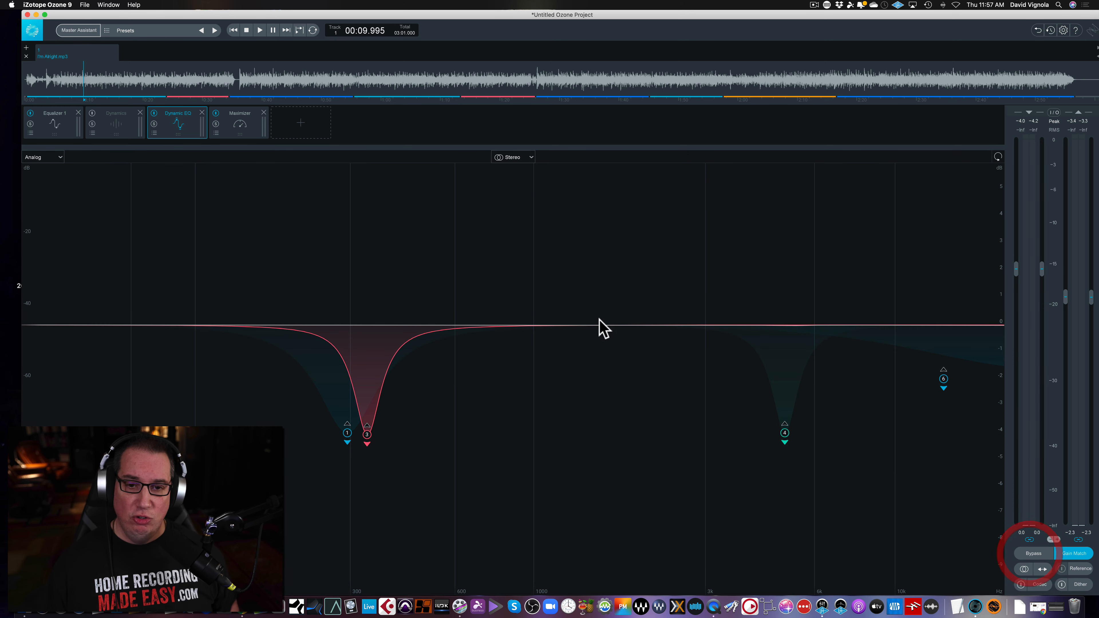
{"action": "left_click", "coordinate": [154, 113]}
{"action": "left_click", "coordinate": [154, 113]}
{"action": "left_click", "coordinate": [154, 113]}
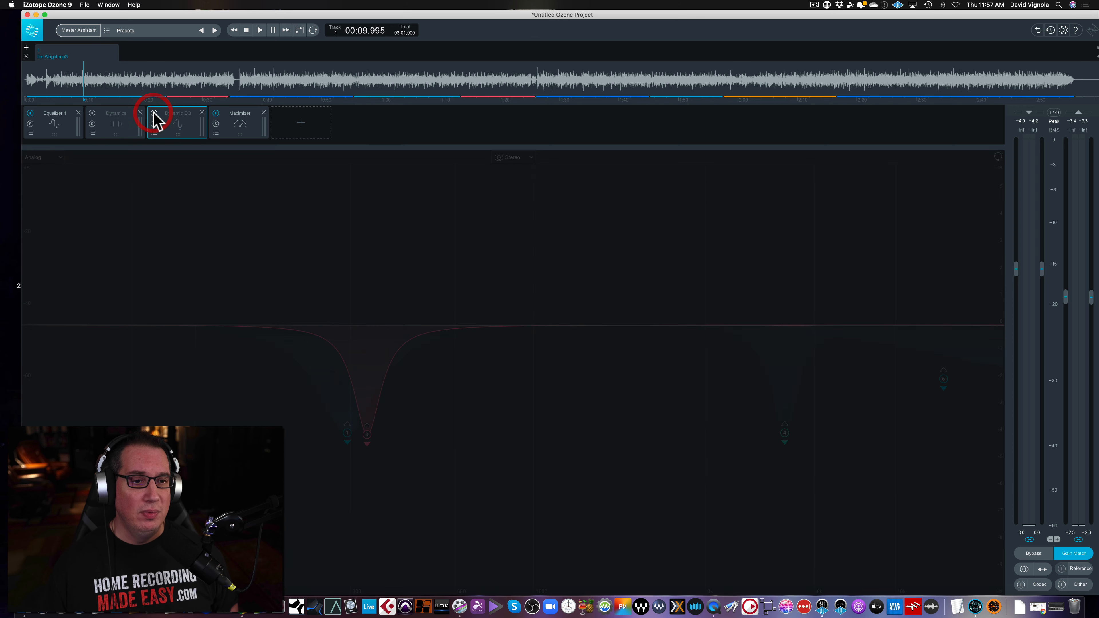
{"action": "left_click", "coordinate": [154, 113]}
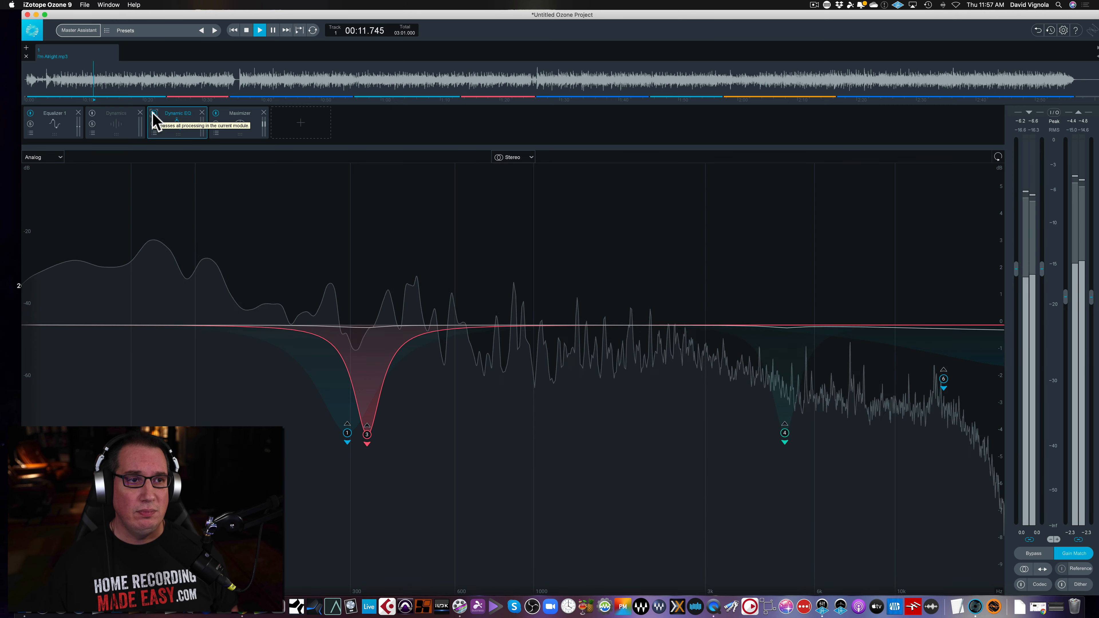
{"action": "left_click", "coordinate": [154, 114]}
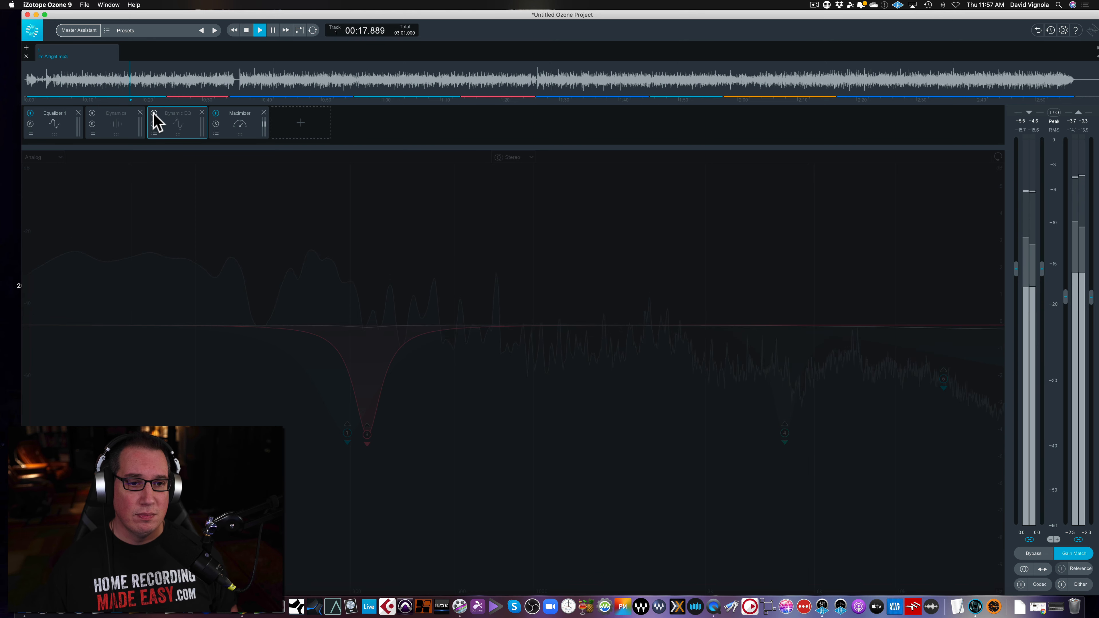
{"action": "left_click", "coordinate": [154, 113]}
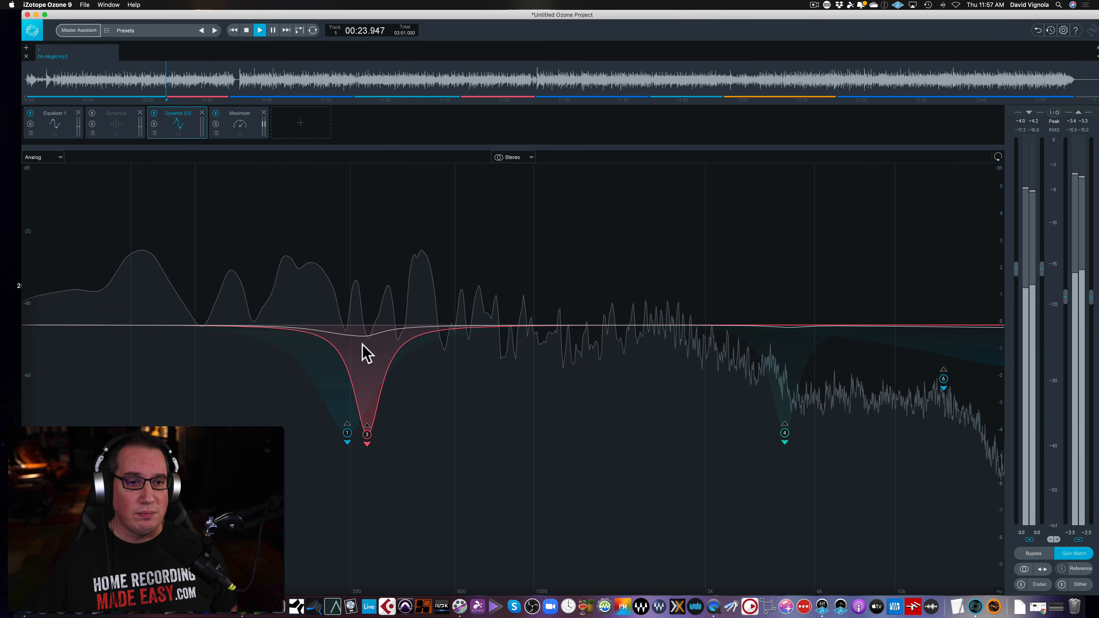
{"action": "key", "text": "space"}
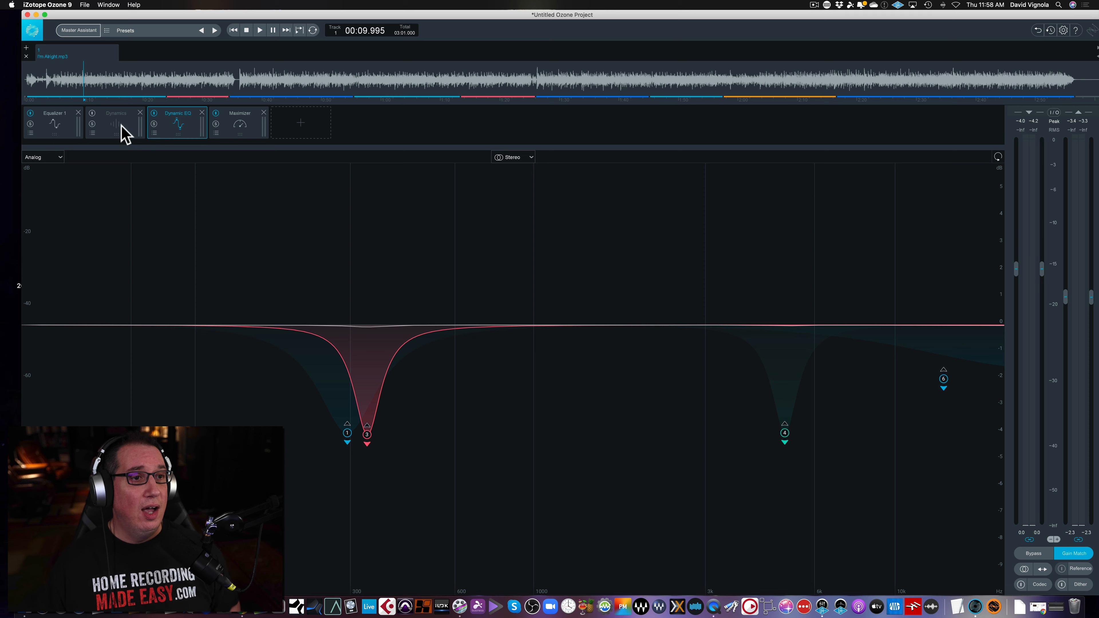
- Open the Maximizer module and compare the song with it bypassed and enabled during playback, leaving it enabled
{"action": "left_click", "coordinate": [229, 118]}
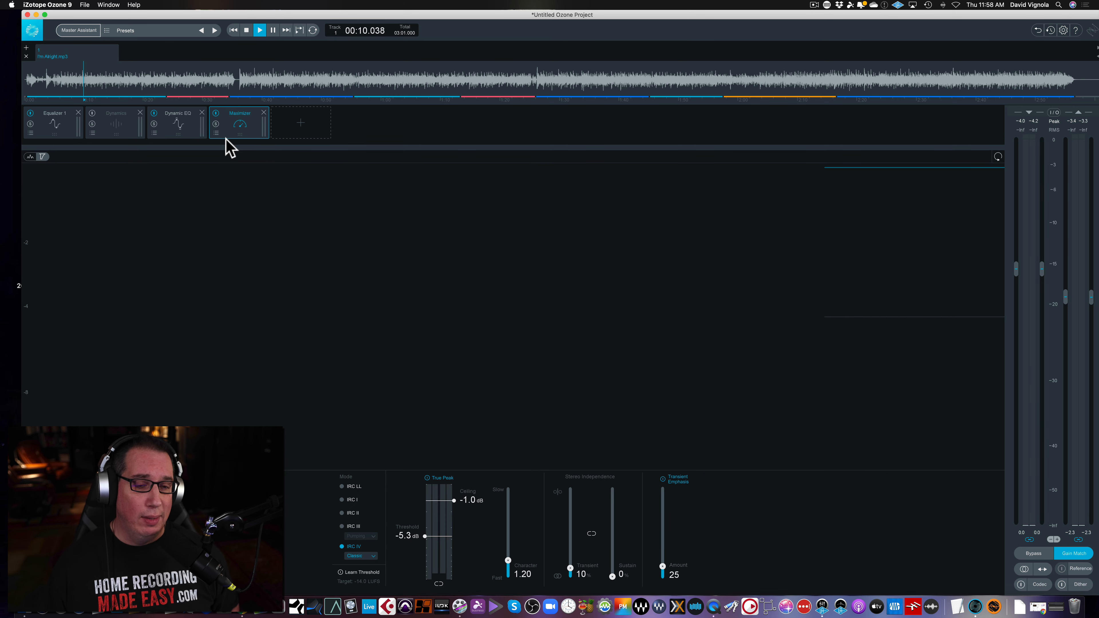
{"action": "left_click", "coordinate": [216, 113]}
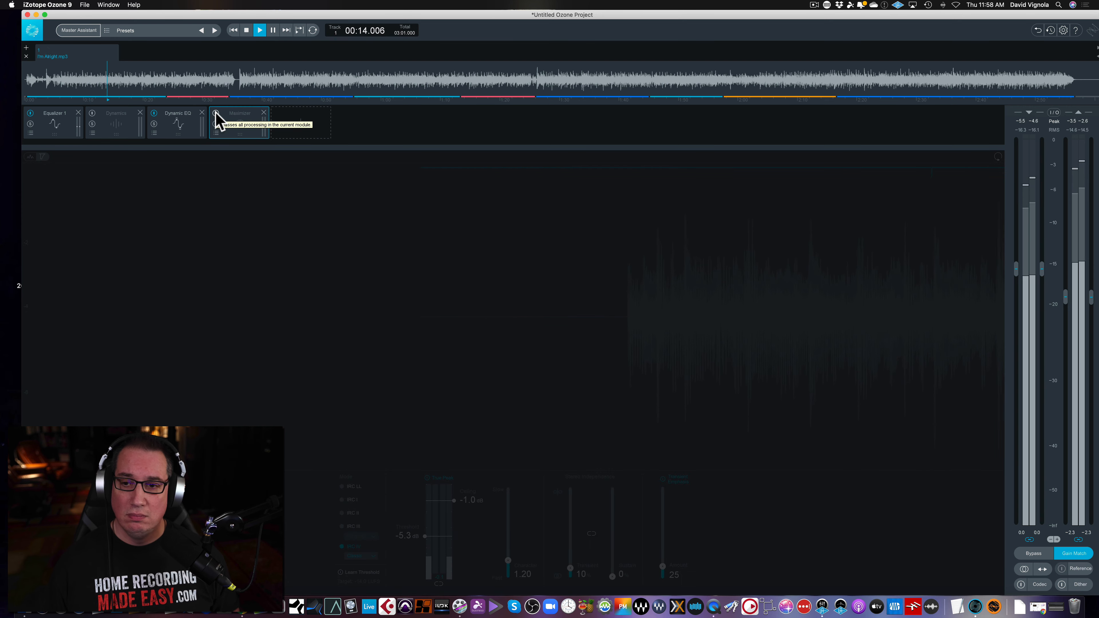
{"action": "left_click", "coordinate": [215, 113]}
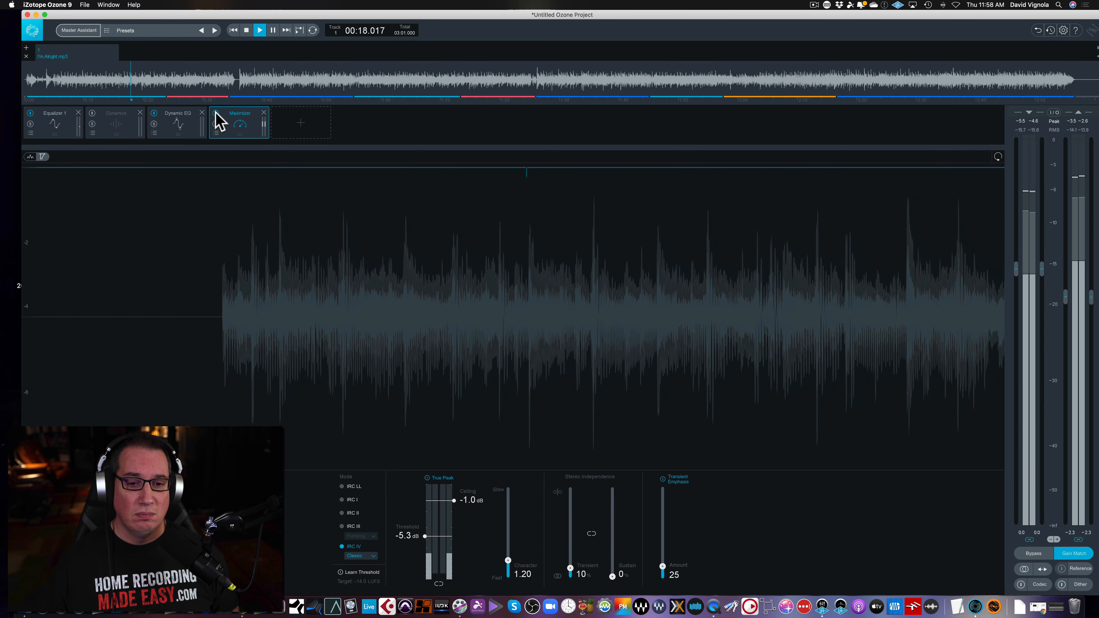
{"action": "key", "text": "space"}
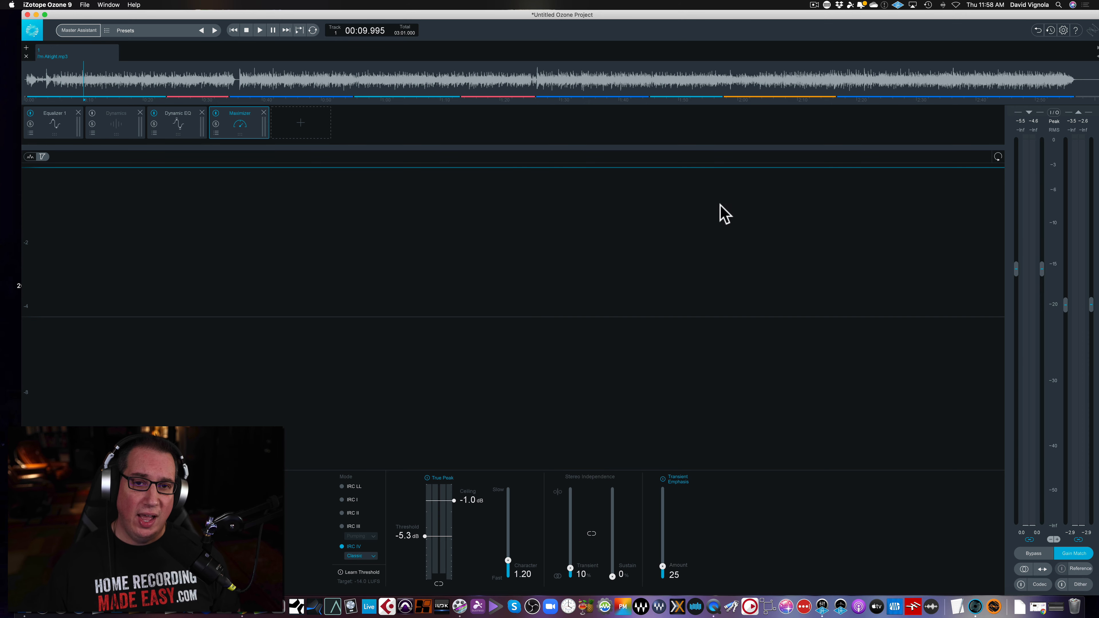
- Replay the song through the full chain from about the 10-second mark a few times, and stop playback
{"action": "key", "text": "space"}
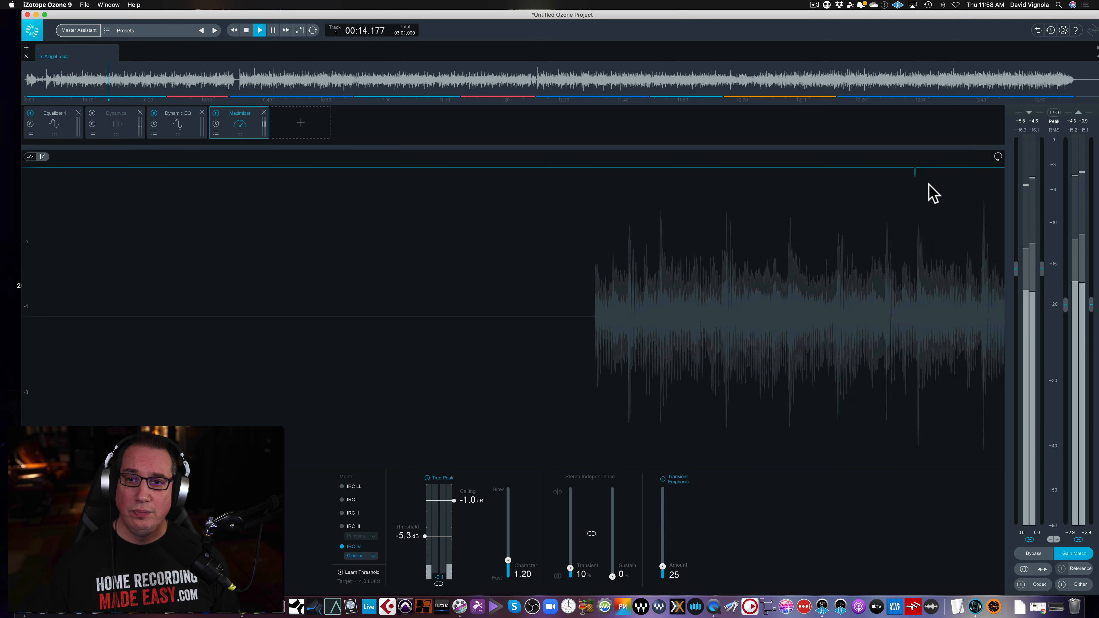
{"action": "key", "text": "space"}
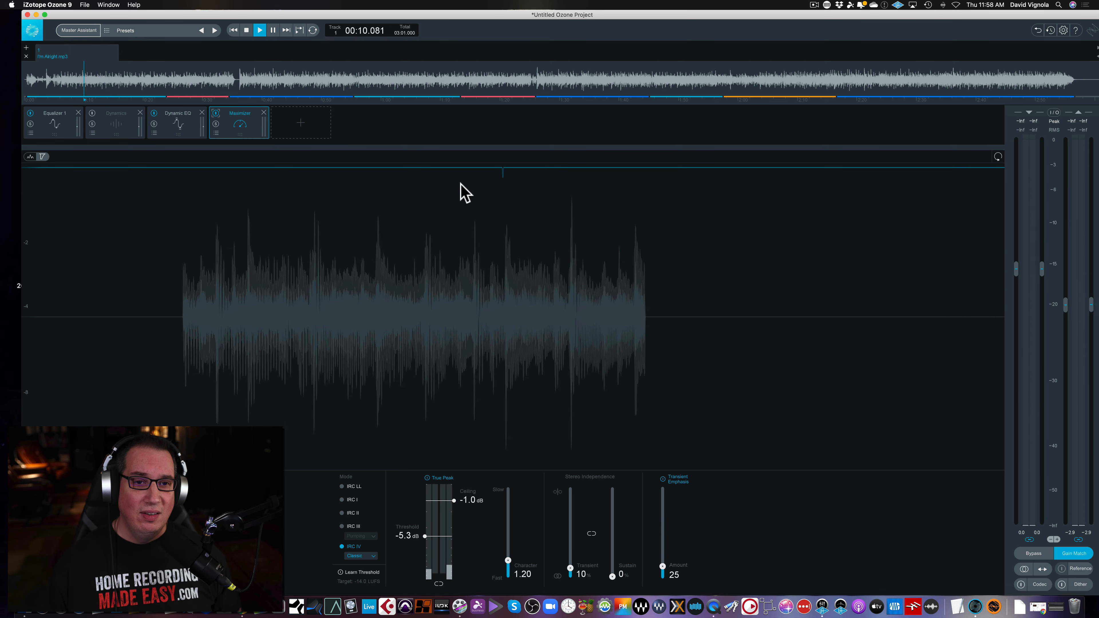
{"action": "key", "text": "space"}
{"action": "key", "text": "space"}
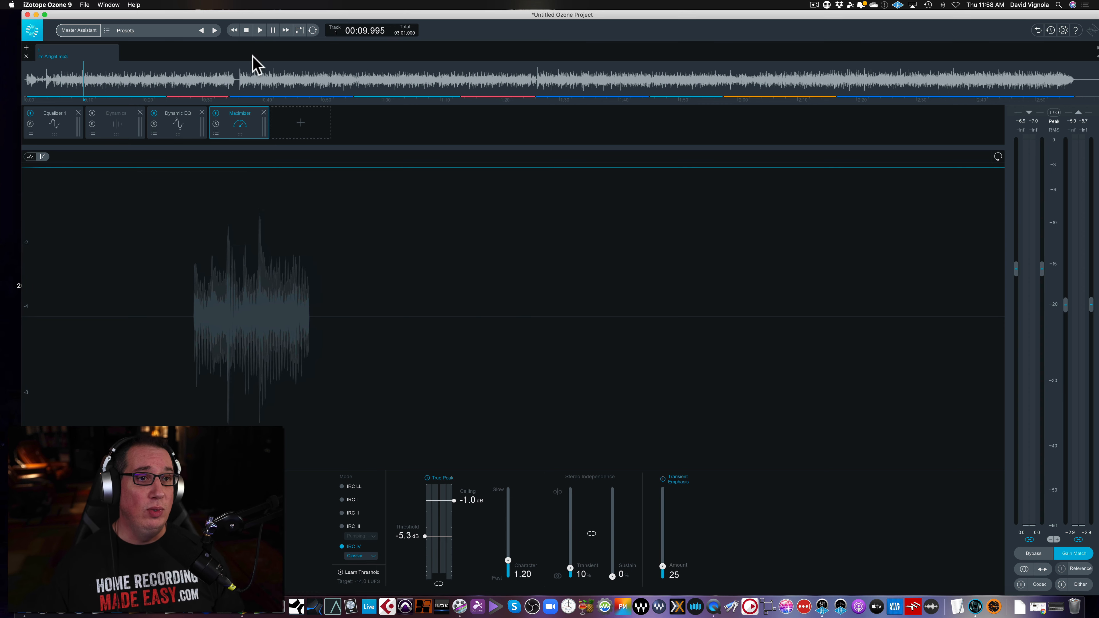
- View the Master Assistant setup options, close them without running the analysis, and look at the Equalizer 1 curve
{"action": "left_click", "coordinate": [74, 30]}
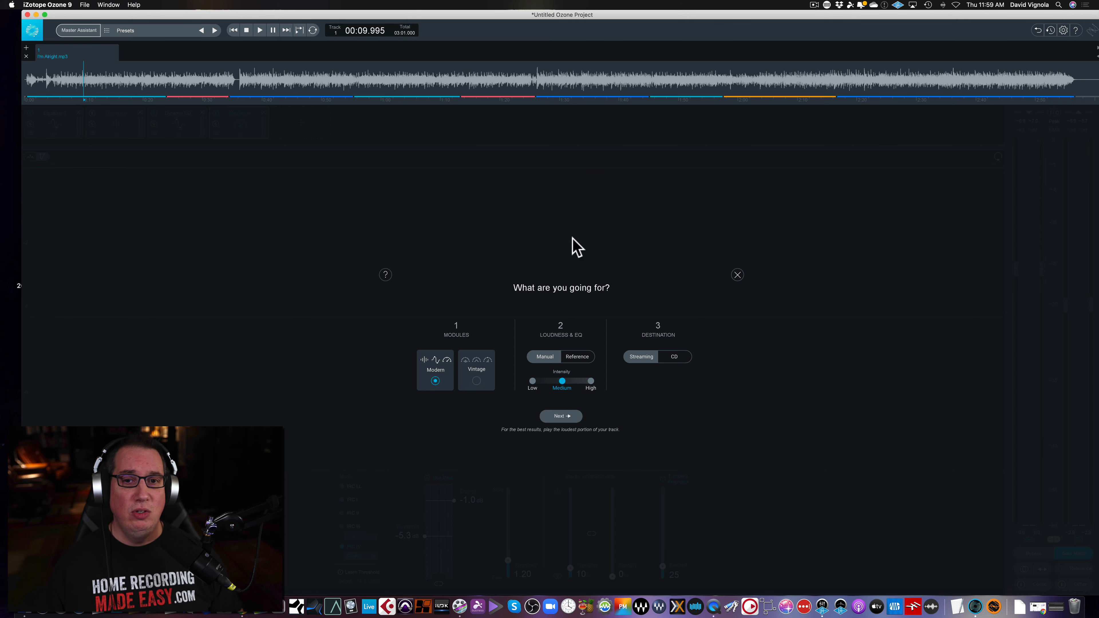
{"action": "left_click", "coordinate": [737, 275]}
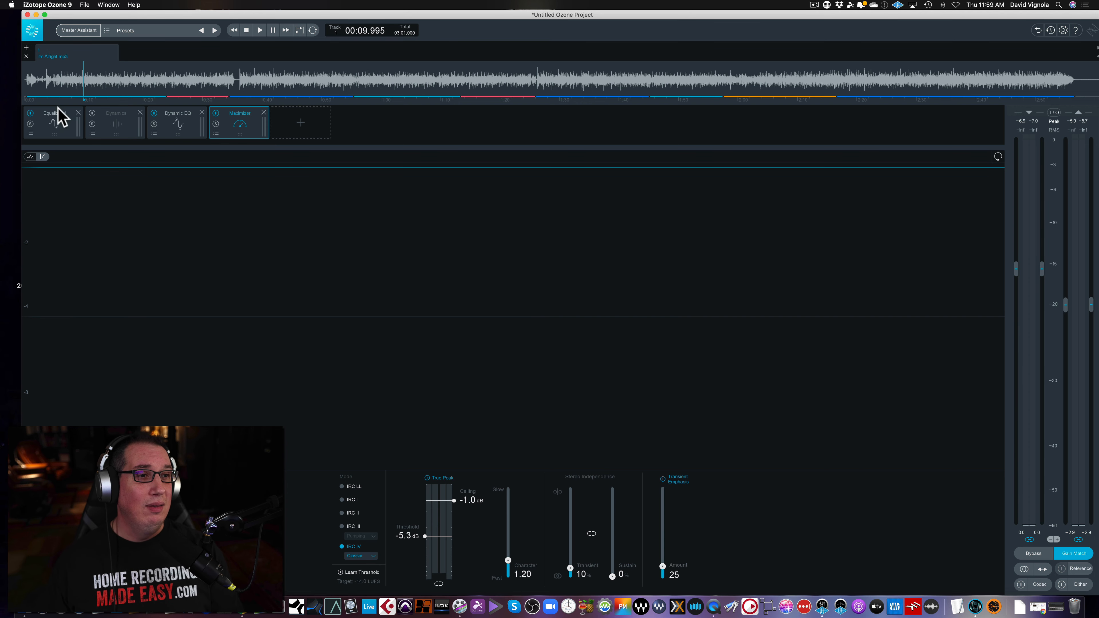
{"action": "left_click", "coordinate": [57, 121]}
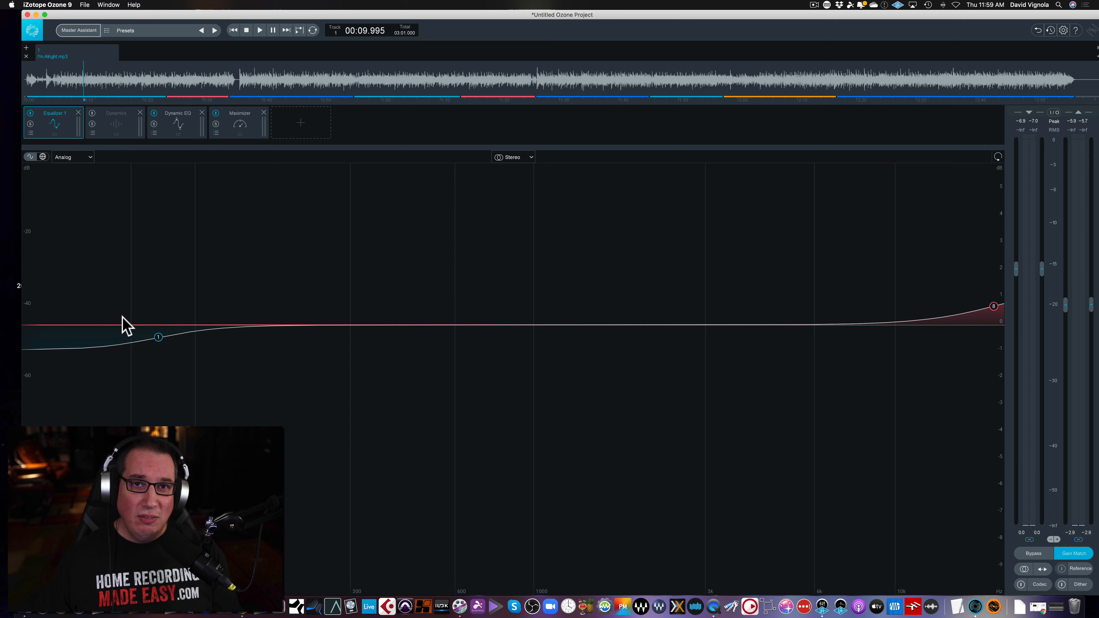
- Add a Proportional Q band to the Dynamic EQ module at about 342 Hz with 0.0 dB gain
{"action": "left_click", "coordinate": [172, 128]}
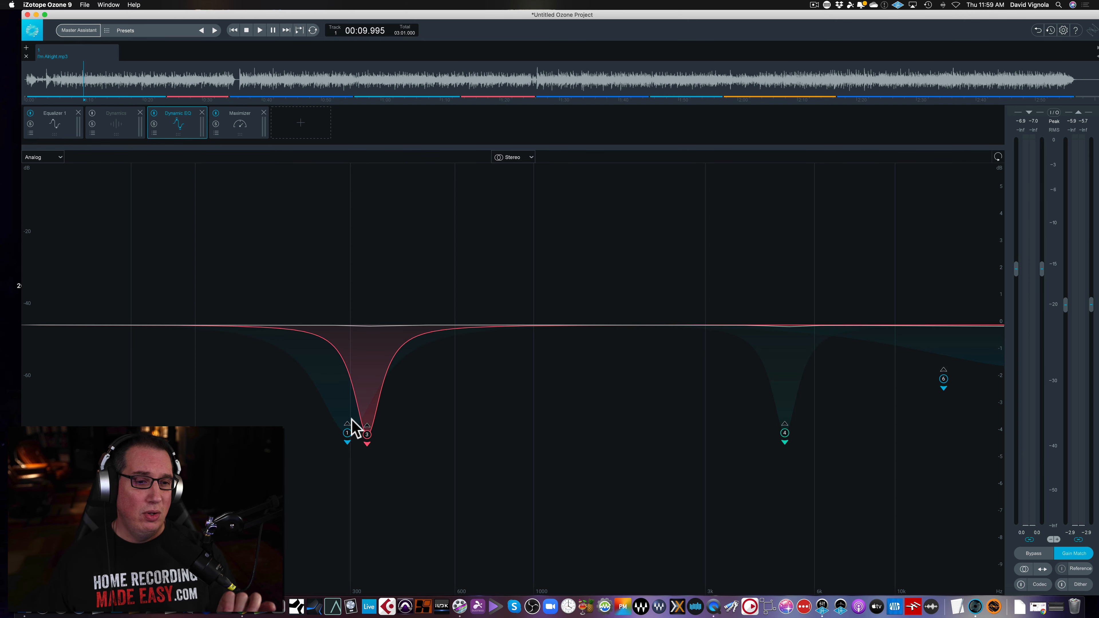
{"action": "left_click", "coordinate": [367, 434]}
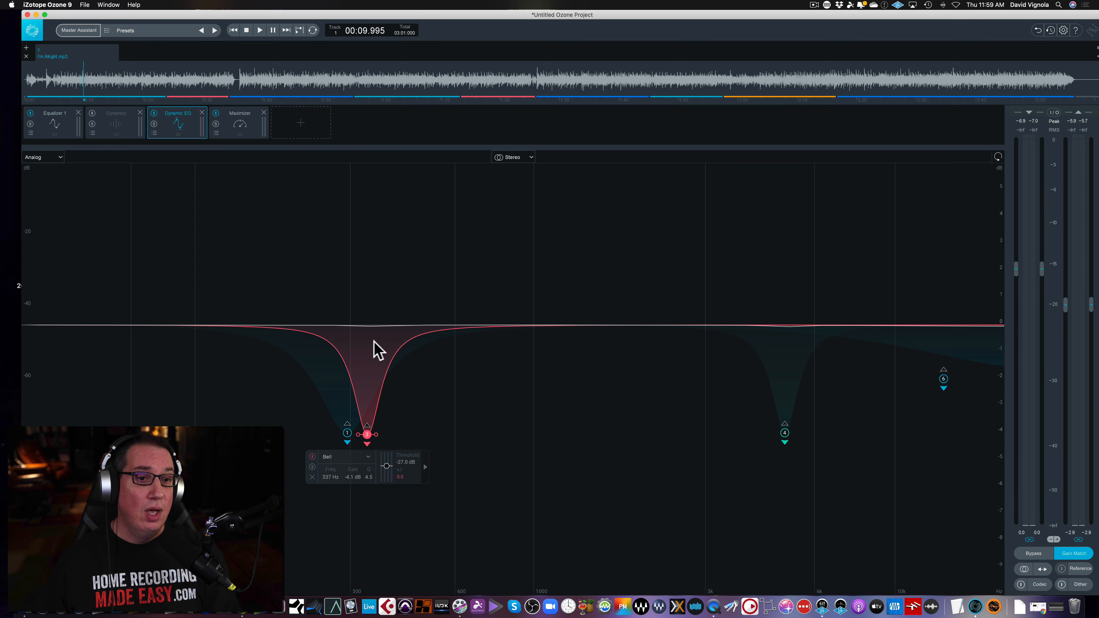
{"action": "left_click", "coordinate": [370, 325]}
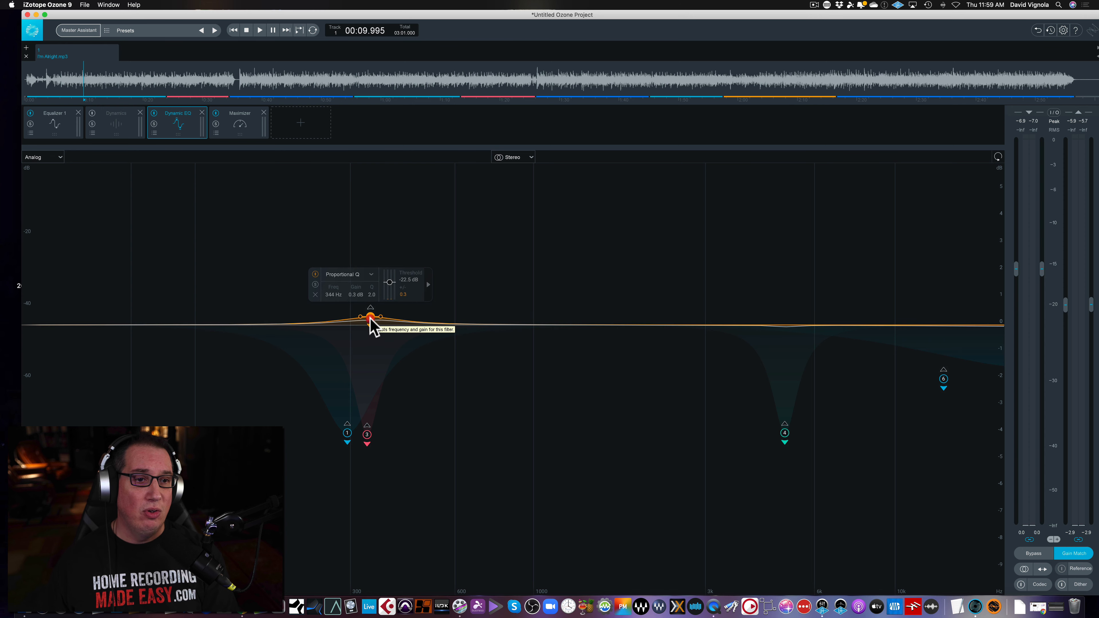
{"action": "left_click_drag", "start_coordinate": [370, 318], "coordinate": [370, 325]}
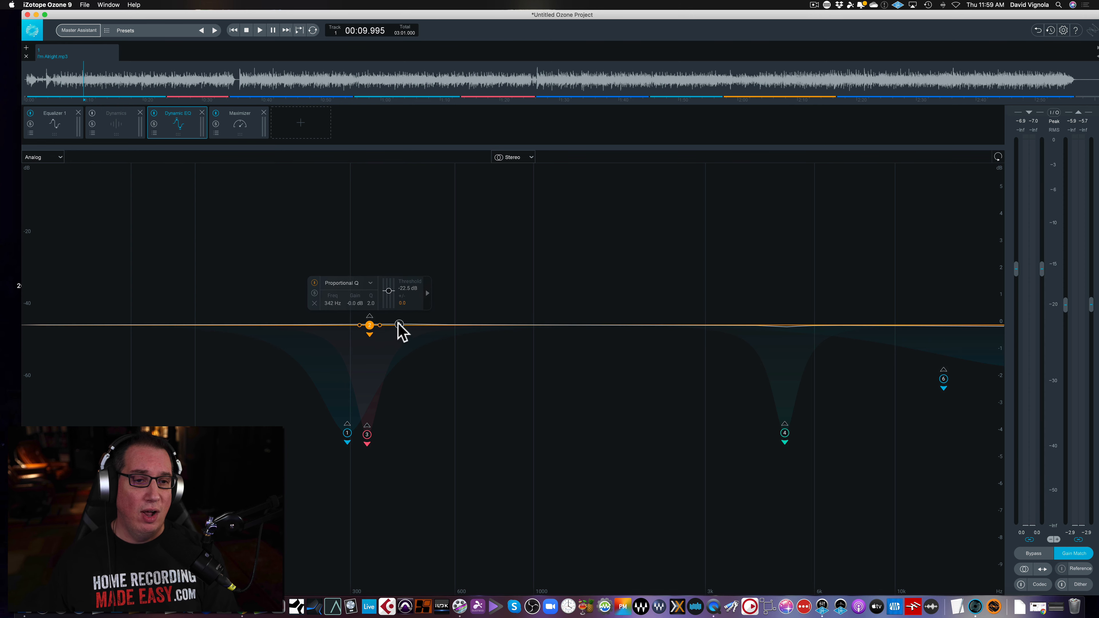
{"action": "left_click", "coordinate": [265, 399]}
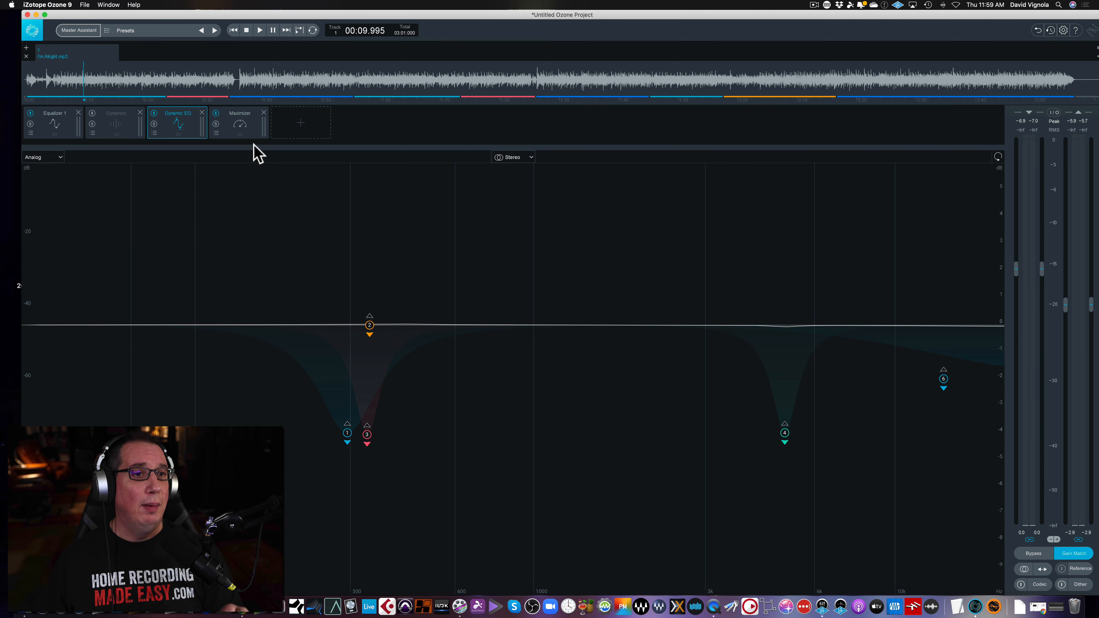
- Review the Maximizer, Dynamic EQ and Dynamics modules, and look through the list of modules available to add to the chain
{"action": "left_click", "coordinate": [225, 128]}
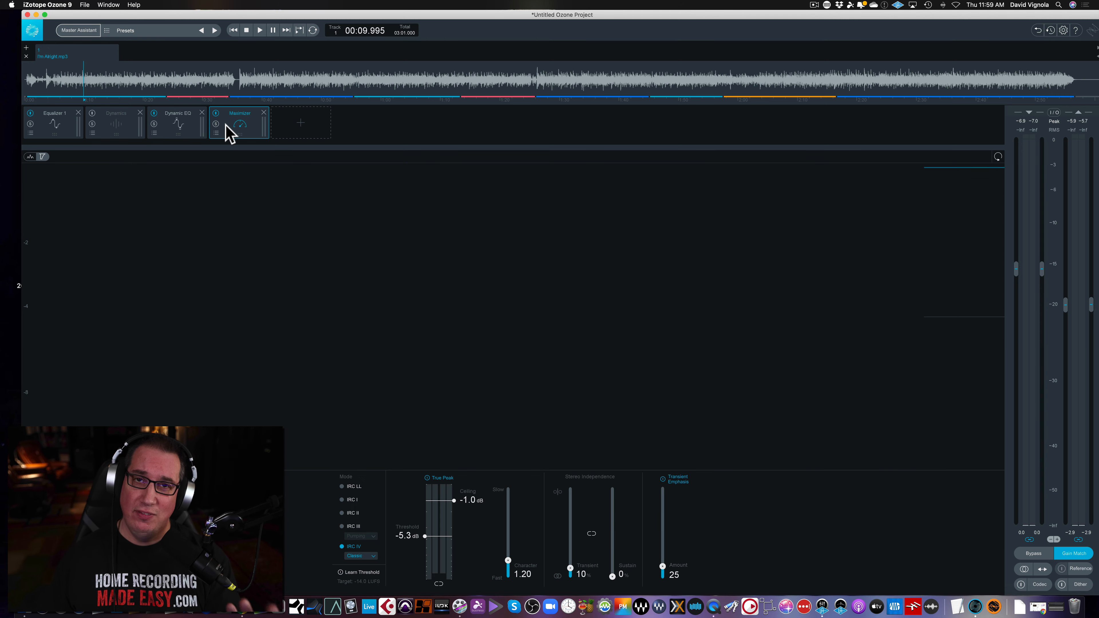
{"action": "left_click", "coordinate": [170, 131]}
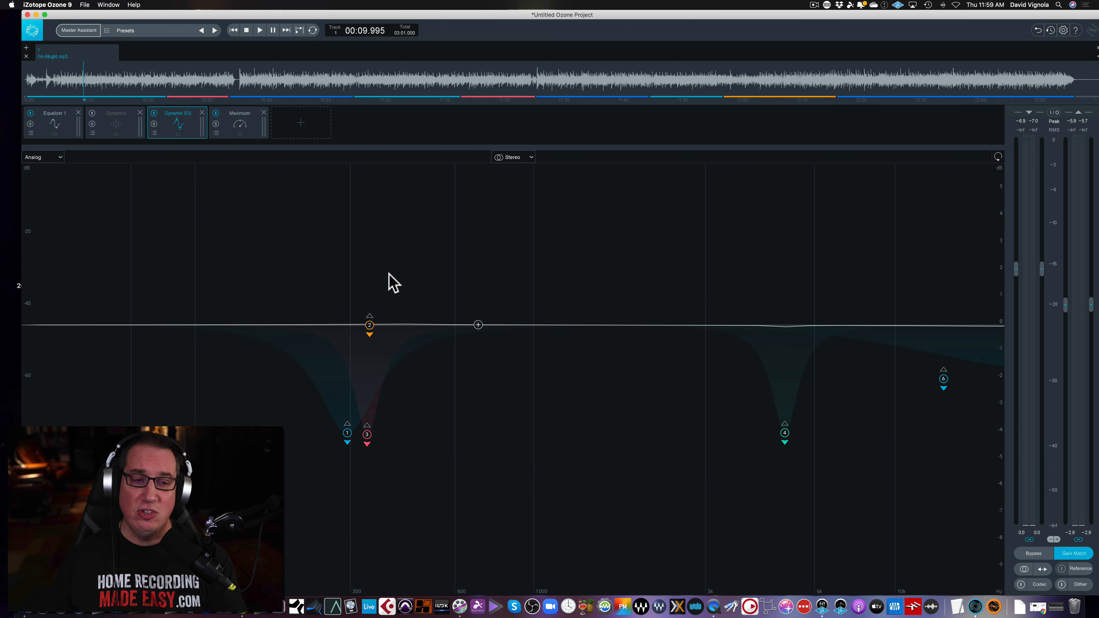
{"action": "left_click", "coordinate": [116, 122]}
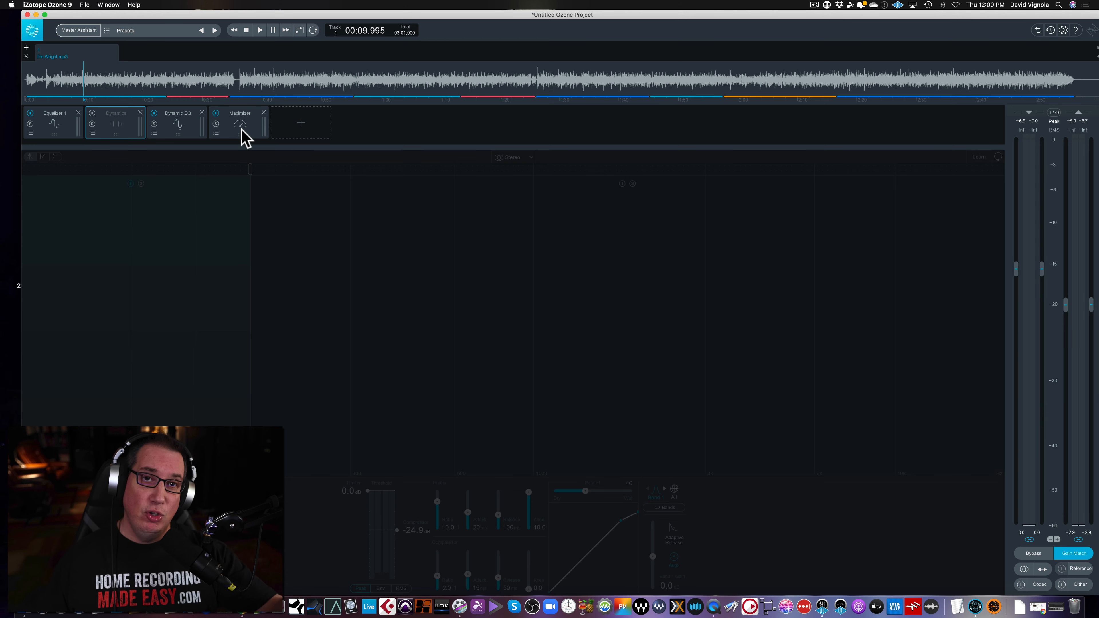
{"action": "left_click", "coordinate": [302, 125]}
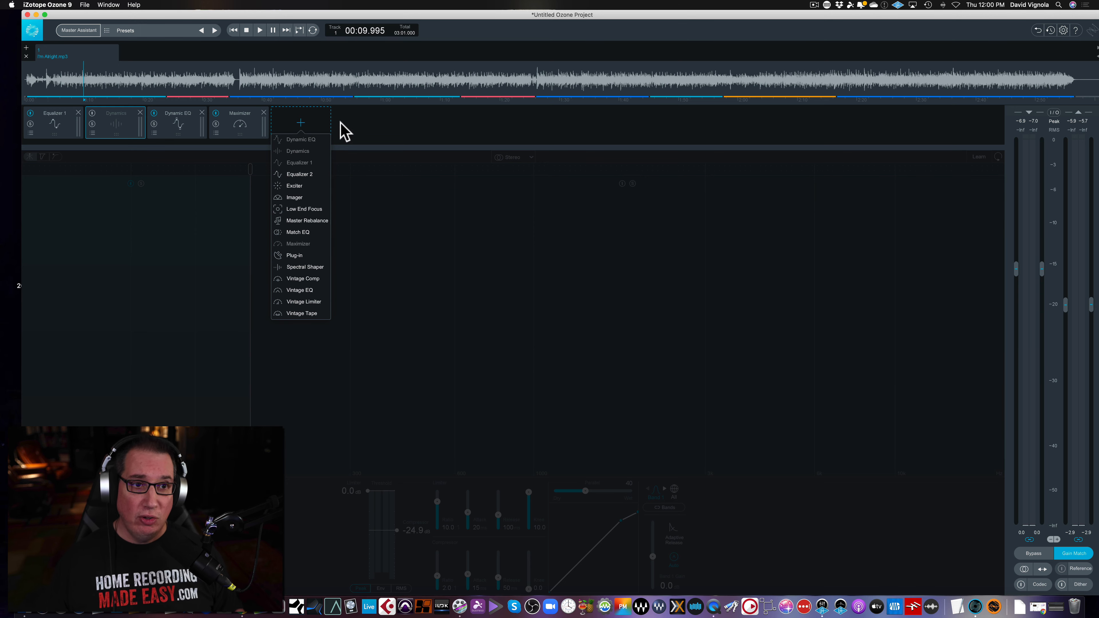
{"action": "left_click", "coordinate": [365, 131]}
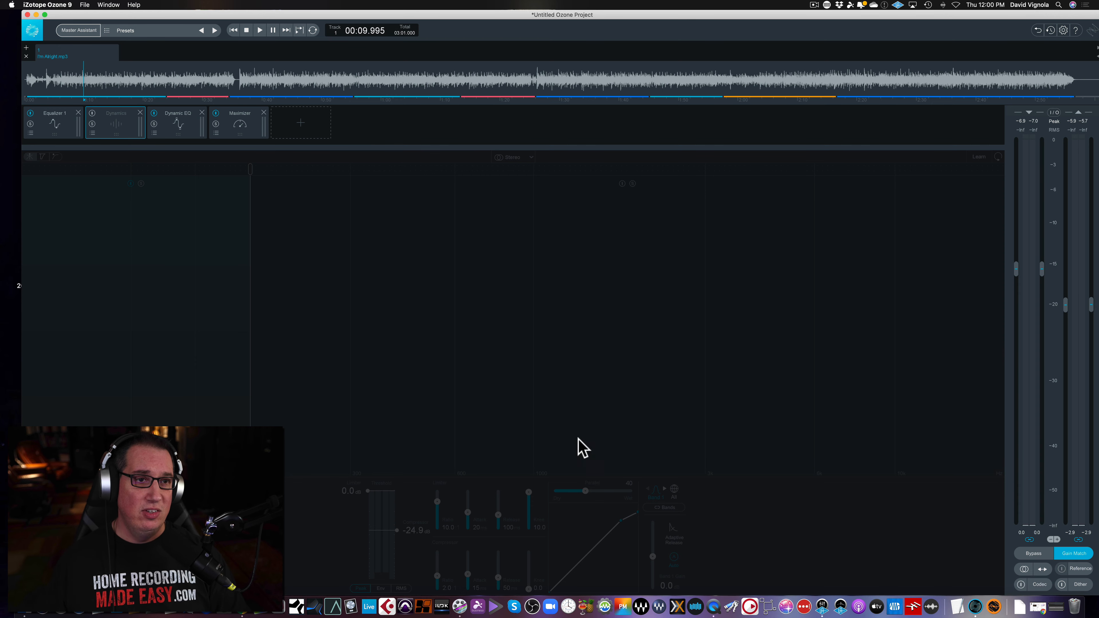
- Move the Low Shelf band of the Equalizer 1 module to about 79 Hz and -0.2 dB
{"action": "left_click", "coordinate": [47, 130]}
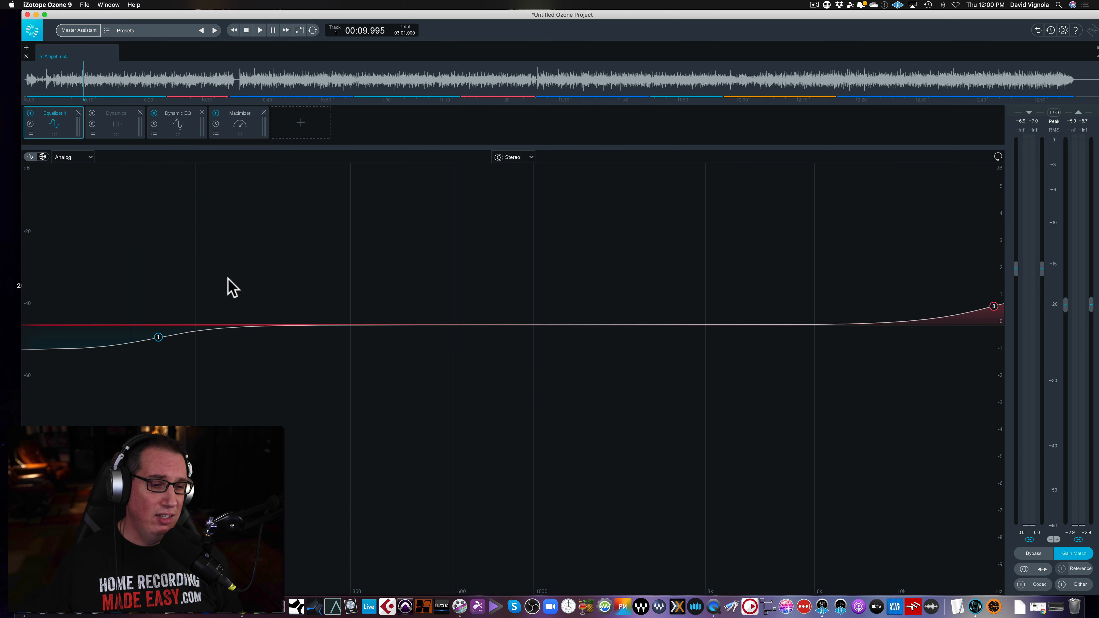
{"action": "mouse_move", "coordinate": [157, 336]}
{"action": "left_mouse_down"}
{"action": "mouse_move", "coordinate": [154, 325]}
{"action": "mouse_move", "coordinate": [155, 338]}
{"action": "left_mouse_up"}
{"action": "left_click_drag", "start_coordinate": [160, 371], "coordinate": [163, 329]}
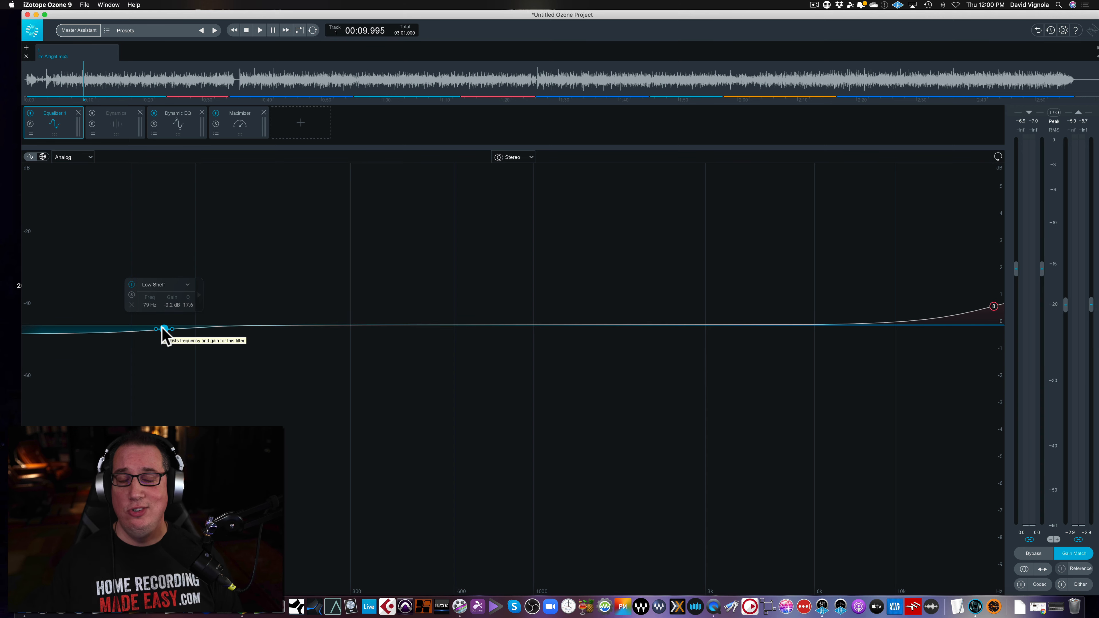